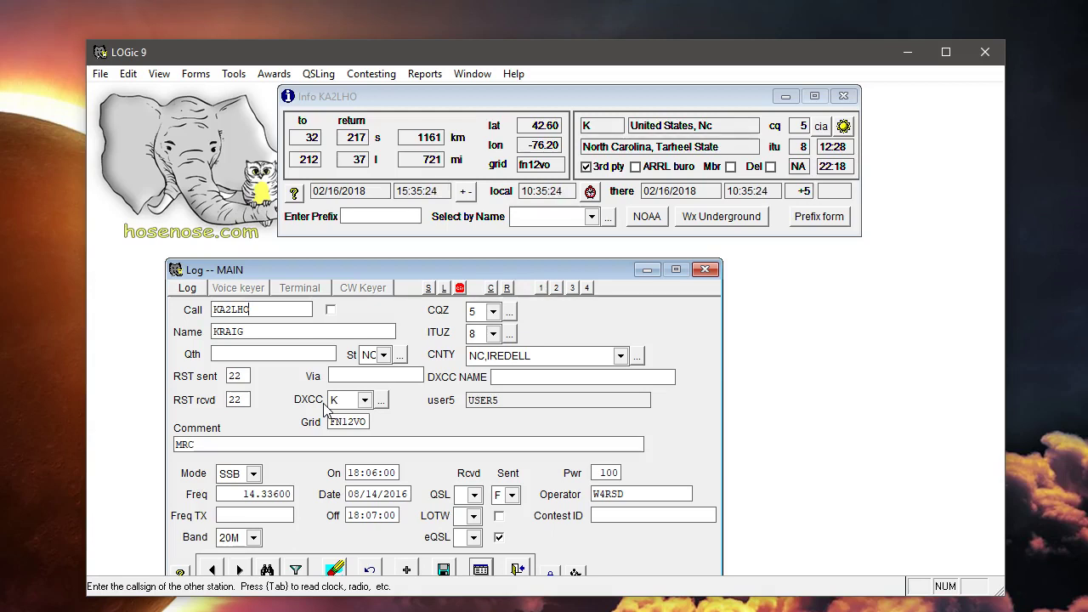
Step: Browse the main menus to Tools > Advanced to reach the Database commands entry
{"action": "left_click", "coordinate": [523, 376]}
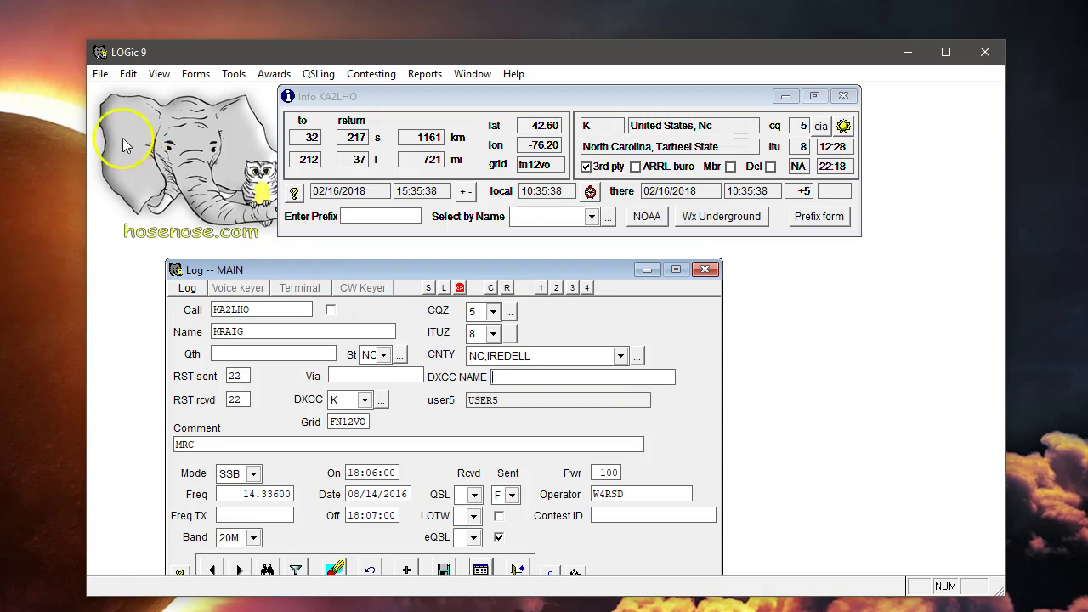
{"action": "left_click", "coordinate": [100, 74]}
{"action": "left_click", "coordinate": [177, 75]}
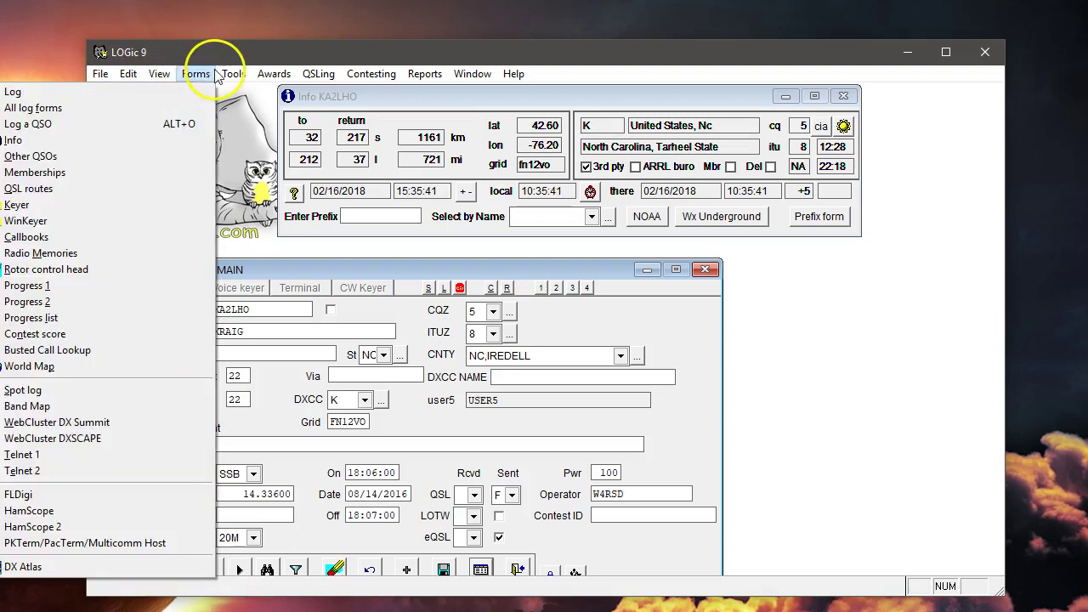
{"action": "mouse_move", "coordinate": [226, 74]}
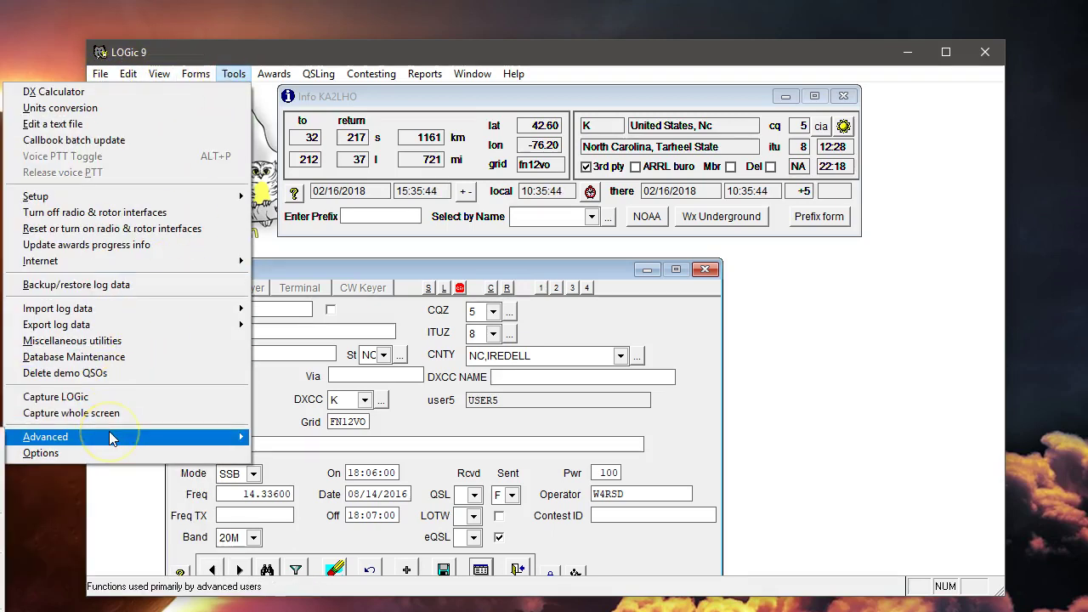
{"action": "left_click", "coordinate": [85, 437]}
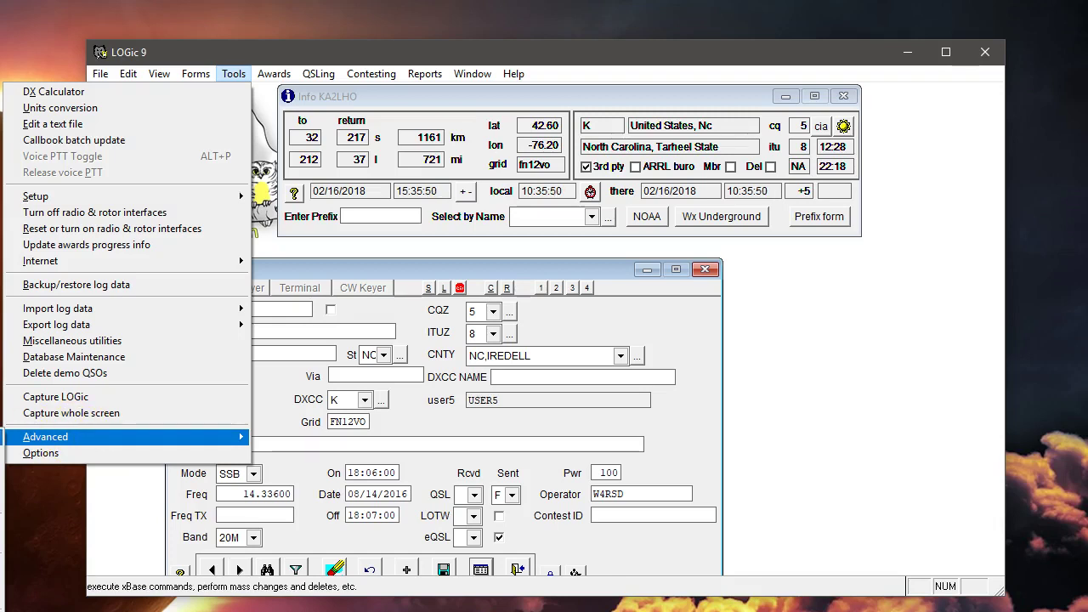
{"action": "left_click", "coordinate": [667, 56]}
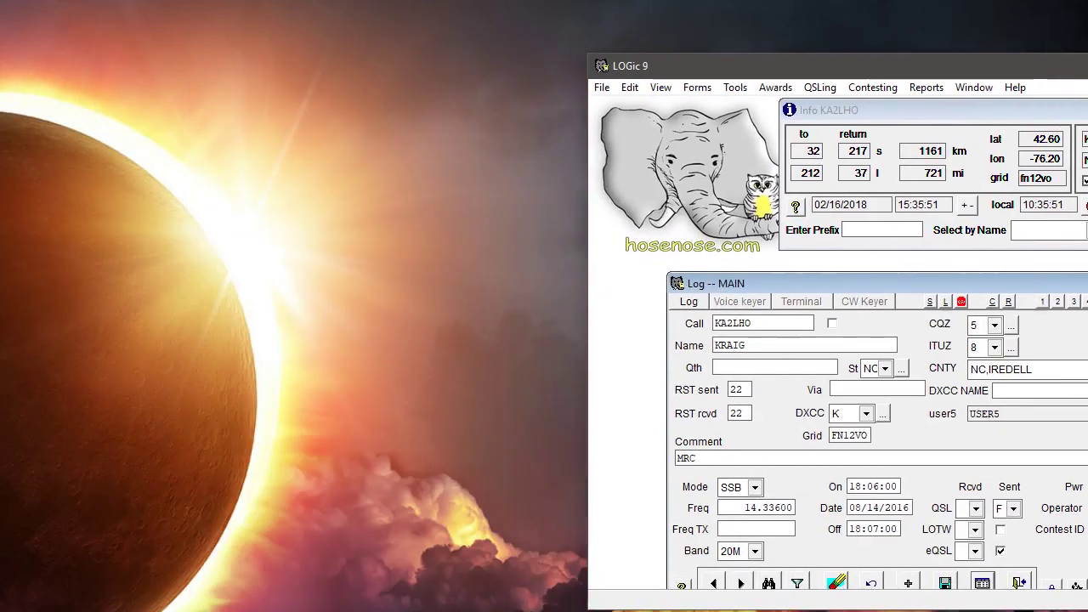
{"action": "left_click", "coordinate": [735, 86]}
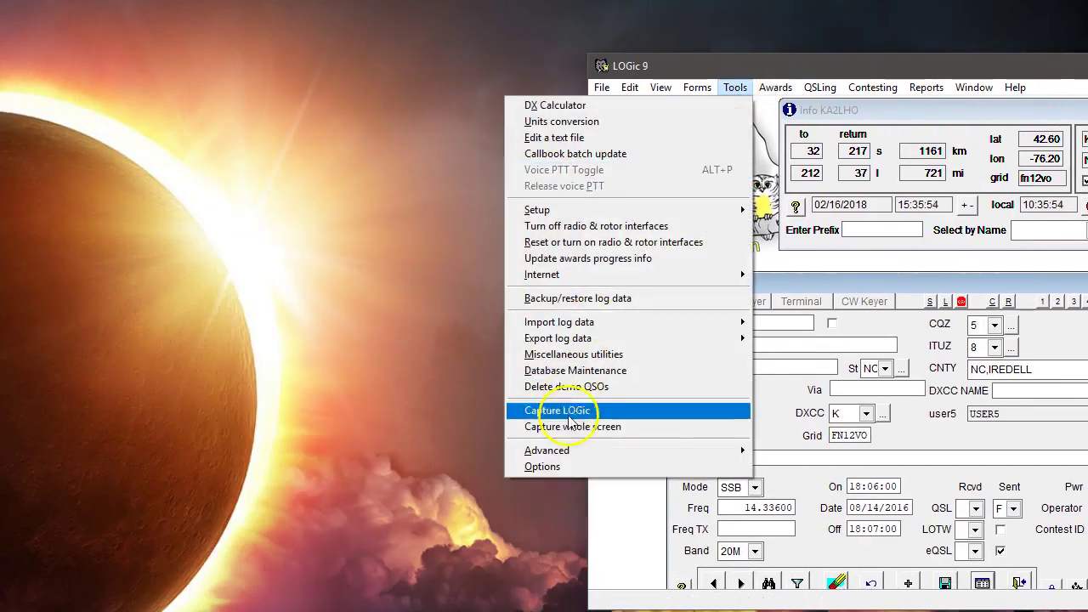
Step: Open the Database commands window and enlarge it
{"action": "mouse_move", "coordinate": [563, 452]}
{"action": "left_click", "coordinate": [430, 454]}
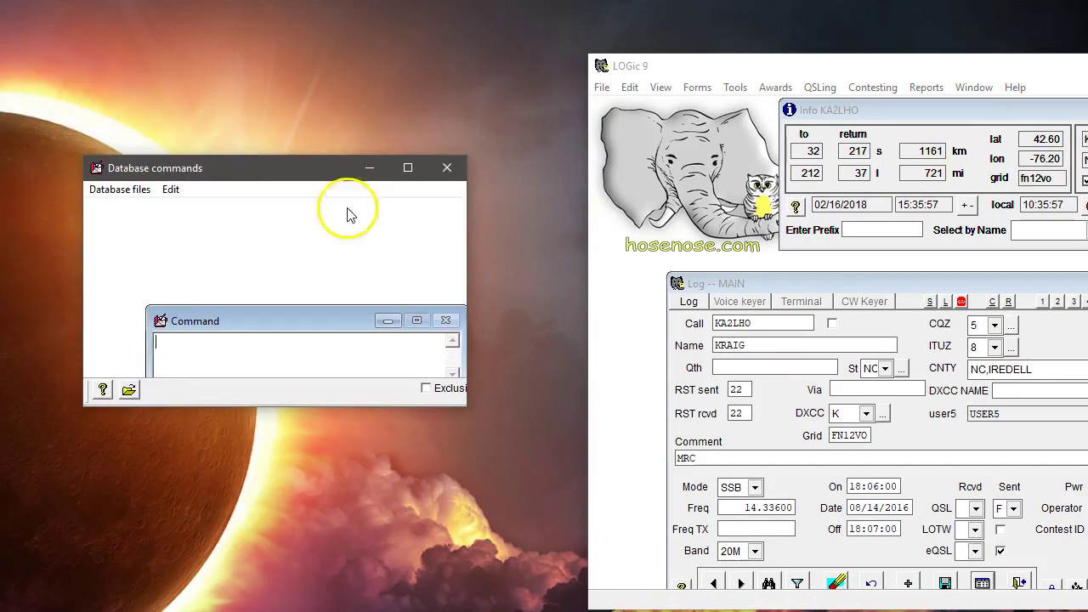
{"action": "left_click_drag", "start_coordinate": [465, 407], "coordinate": [528, 472]}
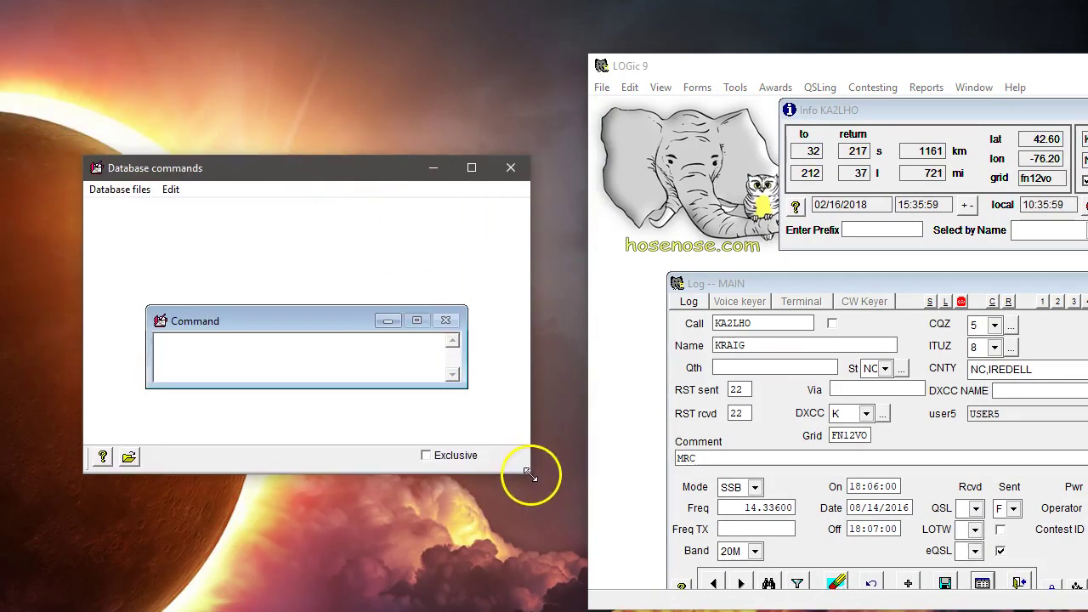
Step: Run 'use log' to open the Log database at record 1 of 3836
{"action": "left_click", "coordinate": [311, 359]}
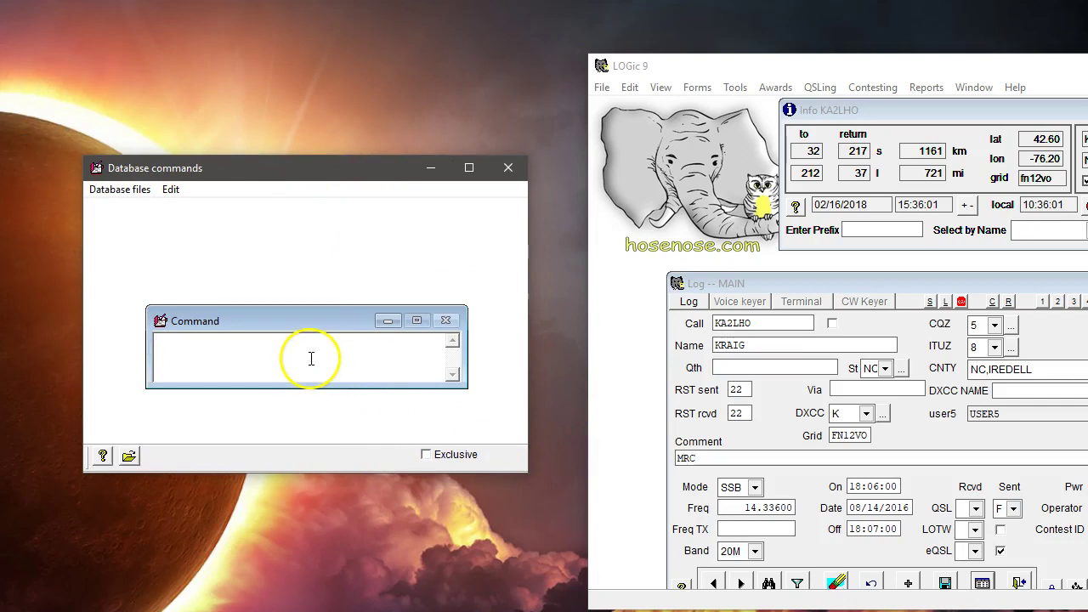
{"action": "type", "text": "use log"}
{"action": "key", "text": "Return"}
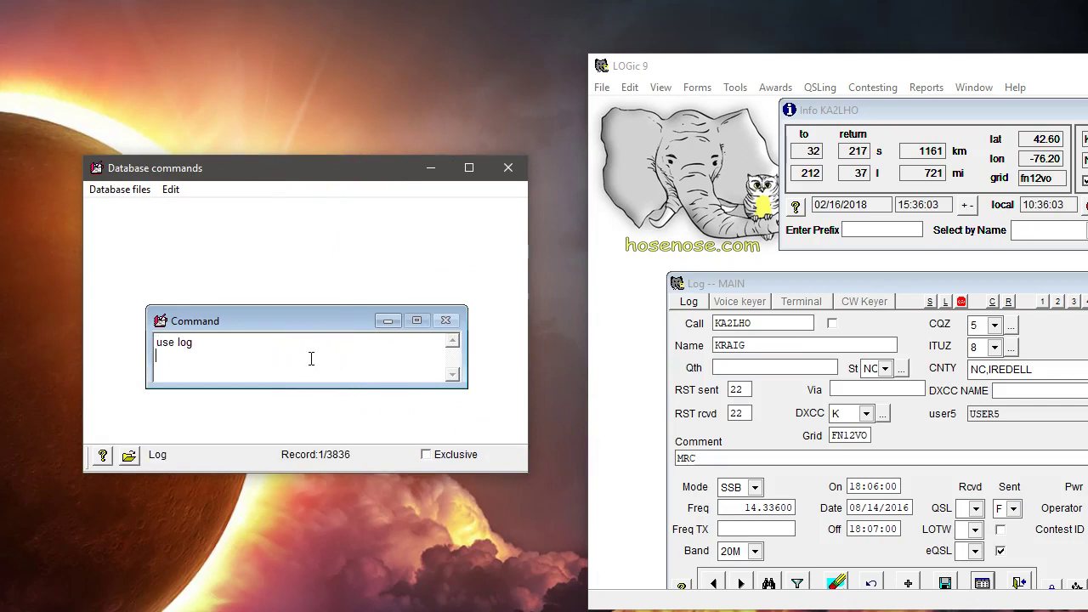
{"action": "left_click", "coordinate": [115, 190]}
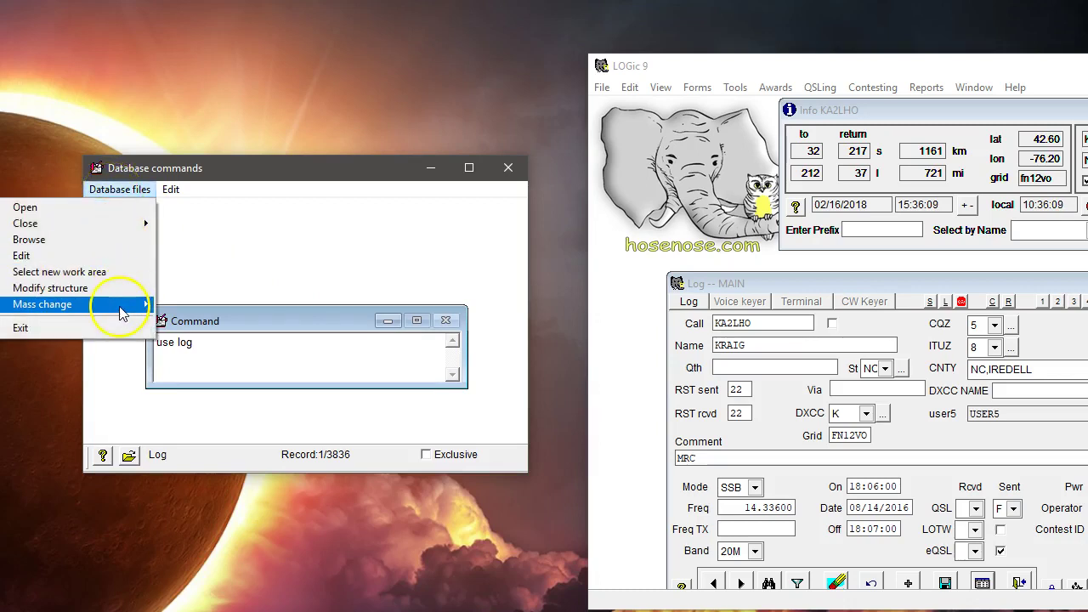
Step: Start a Database files Mass change with DXCC NAME as the field to replace
{"action": "left_click", "coordinate": [116, 311]}
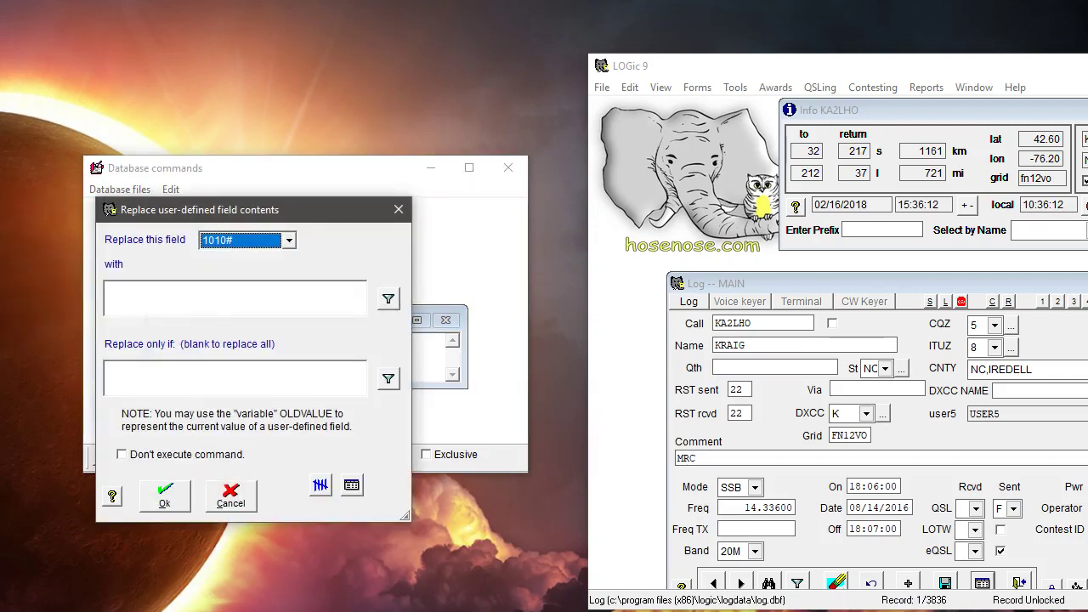
{"action": "left_click", "coordinate": [289, 240]}
{"action": "type", "text": "dx"}
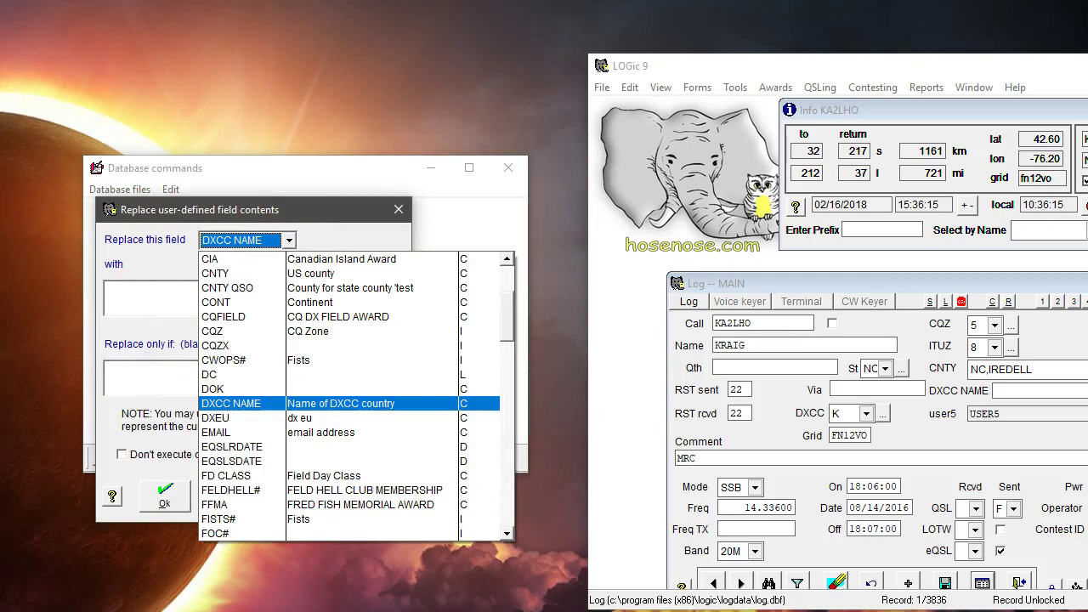
{"action": "key", "text": "Down"}
{"action": "key", "text": "Down"}
{"action": "key", "text": "Down"}
{"action": "key", "text": "Down"}
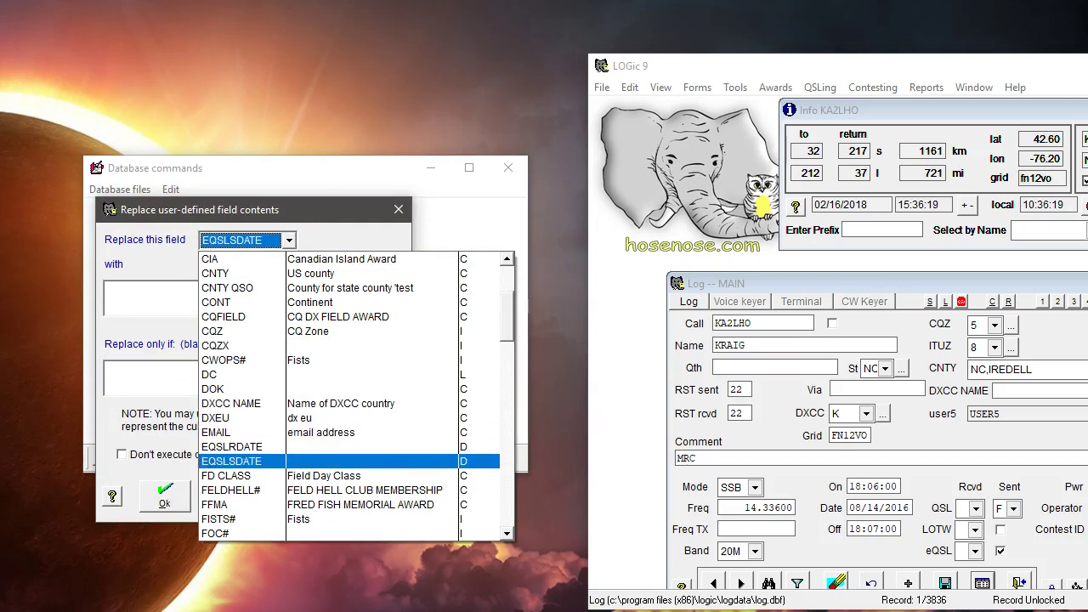
{"action": "key", "text": "Up"}
{"action": "key", "text": "Up"}
{"action": "key", "text": "Up"}
{"action": "key", "text": "Up"}
{"action": "left_click", "coordinate": [294, 241]}
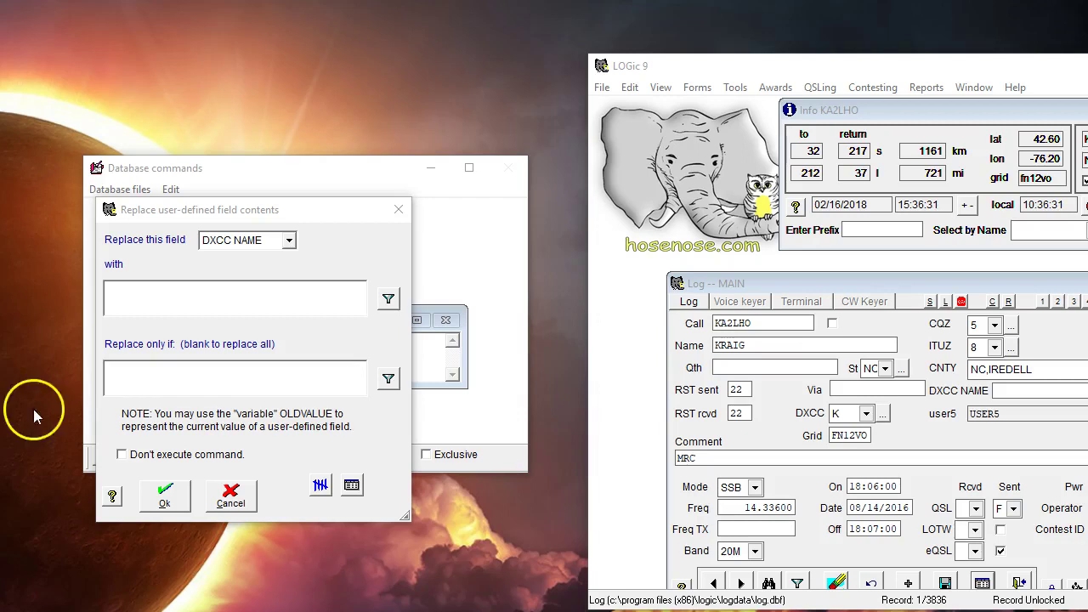
Step: Paste PFXOBJ.GETBYDXCCPFX(DXCC).DXCC as the replacement value and try applying it, getting a type warning
{"action": "left_click", "coordinate": [151, 295]}
{"action": "type", "text": "PFXOBJ.GETBYDXCCPFX(DXCC).DXCC"}
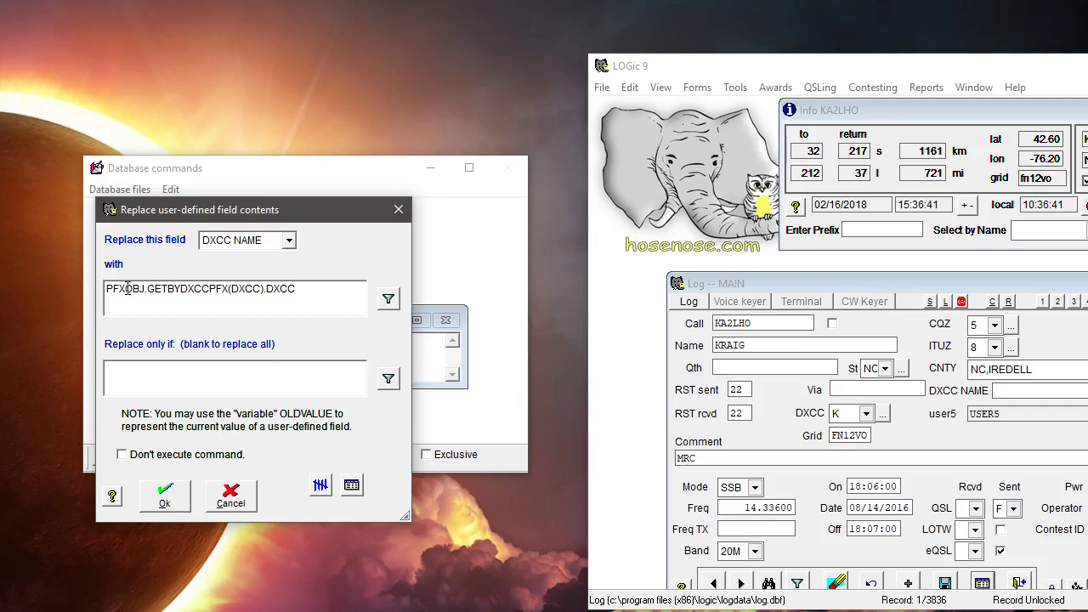
{"action": "left_click", "coordinate": [136, 290]}
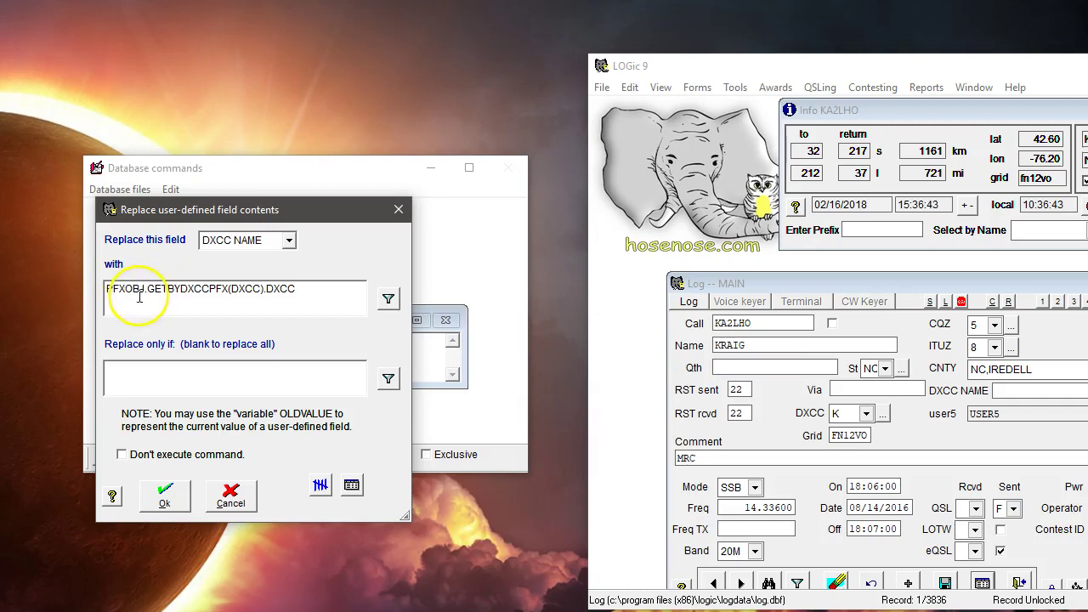
{"action": "left_click_drag", "start_coordinate": [145, 289], "coordinate": [104, 293]}
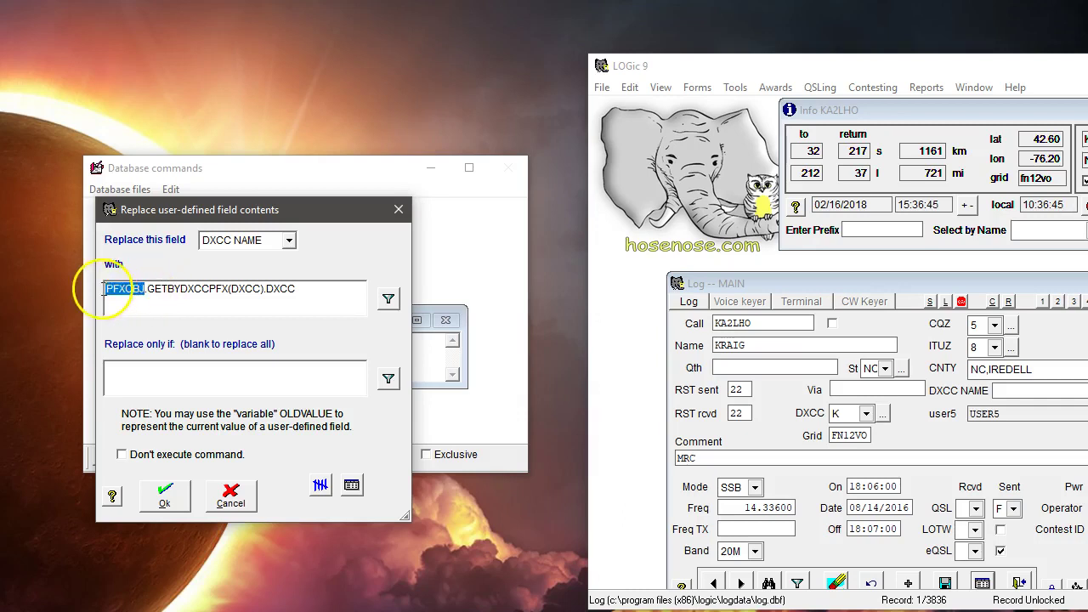
{"action": "left_click", "coordinate": [246, 289]}
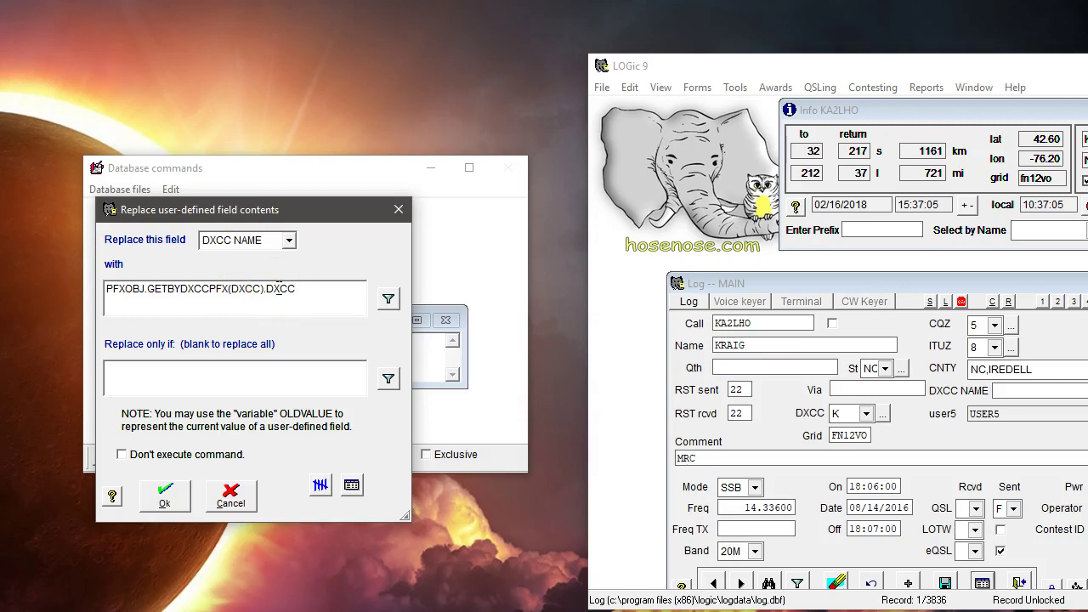
{"action": "left_click", "coordinate": [279, 289]}
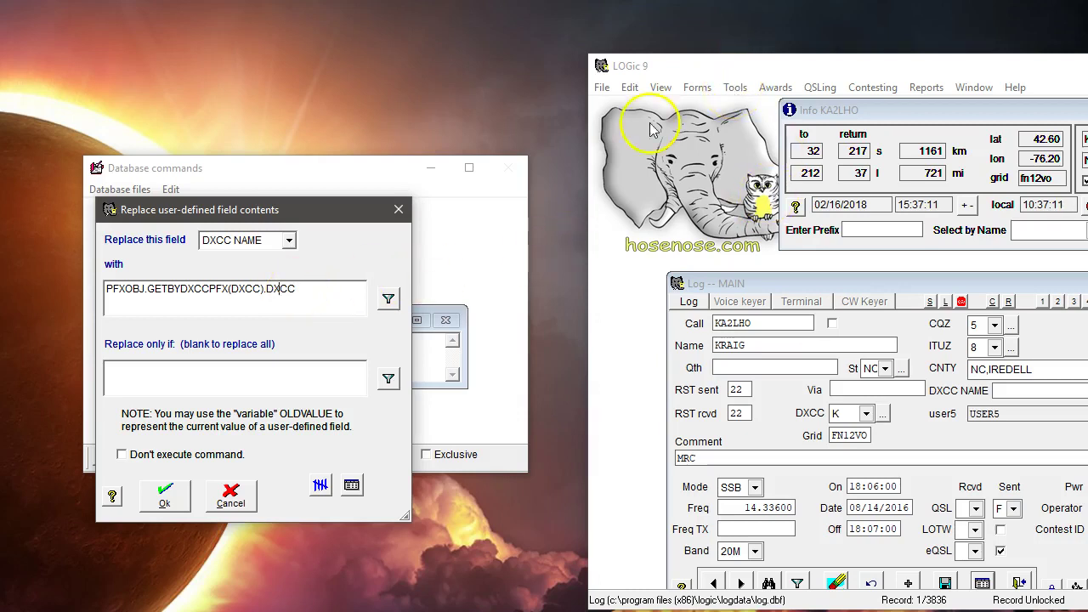
{"action": "left_click", "coordinate": [198, 389]}
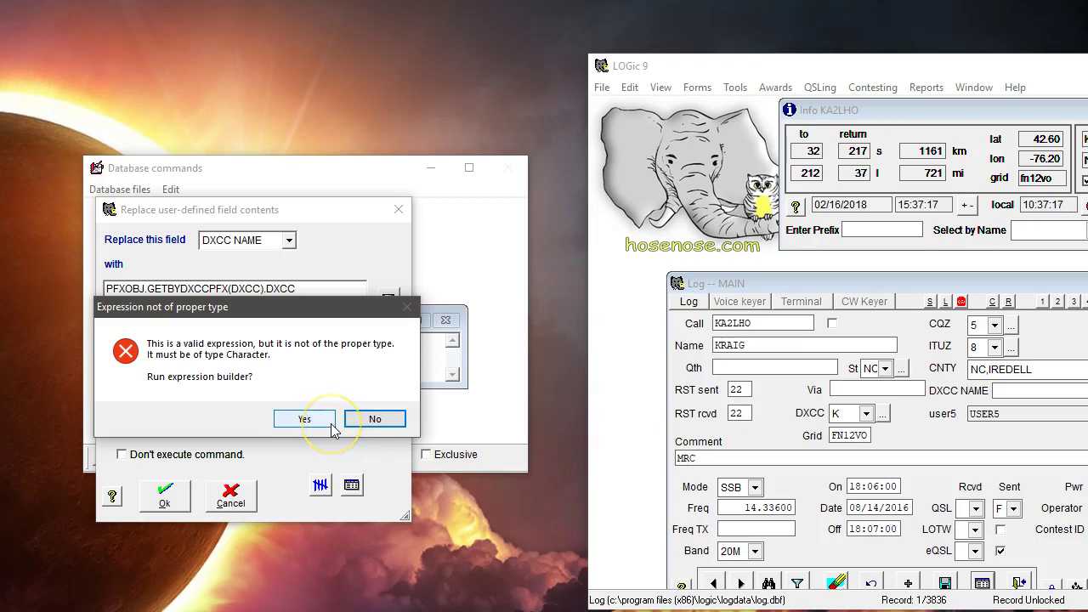
Step: Decline the expression builder on the type warning and close the Replace dialog
{"action": "left_click", "coordinate": [375, 420]}
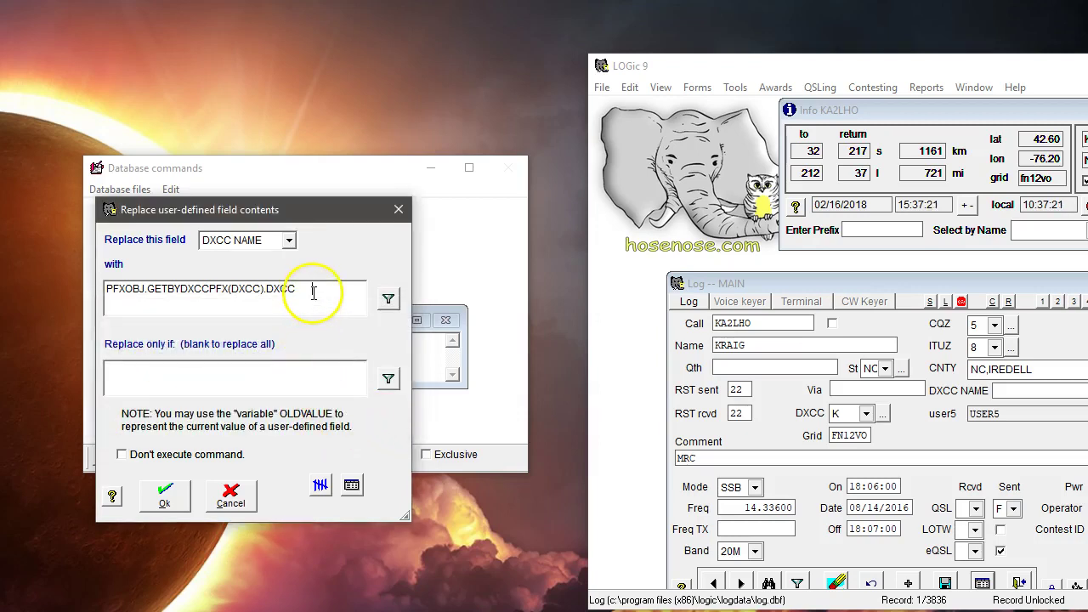
{"action": "key", "text": "Tab"}
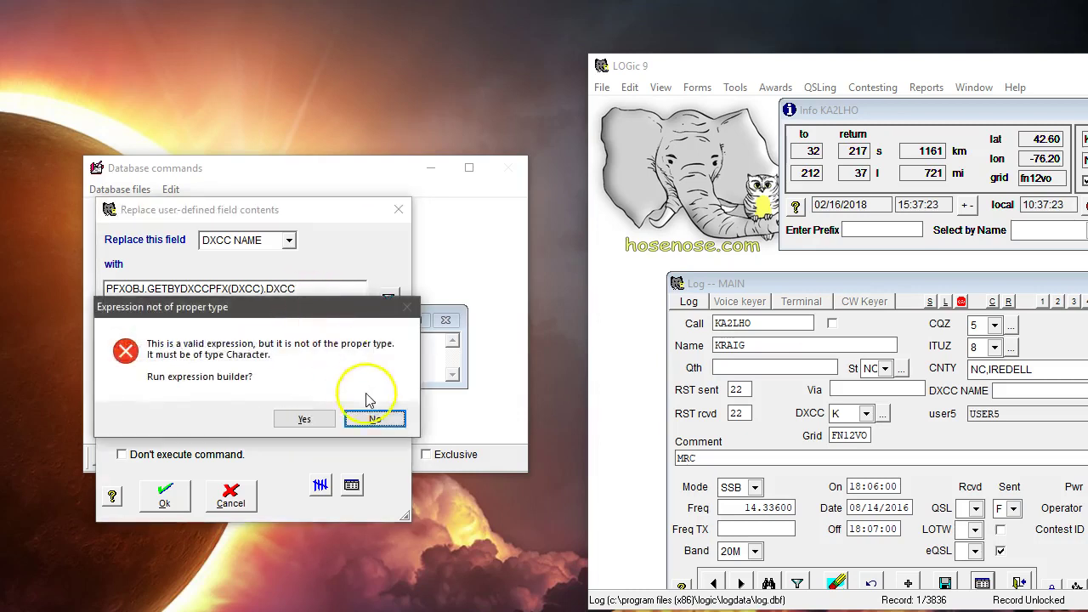
{"action": "left_click", "coordinate": [375, 420]}
{"action": "left_click", "coordinate": [146, 502]}
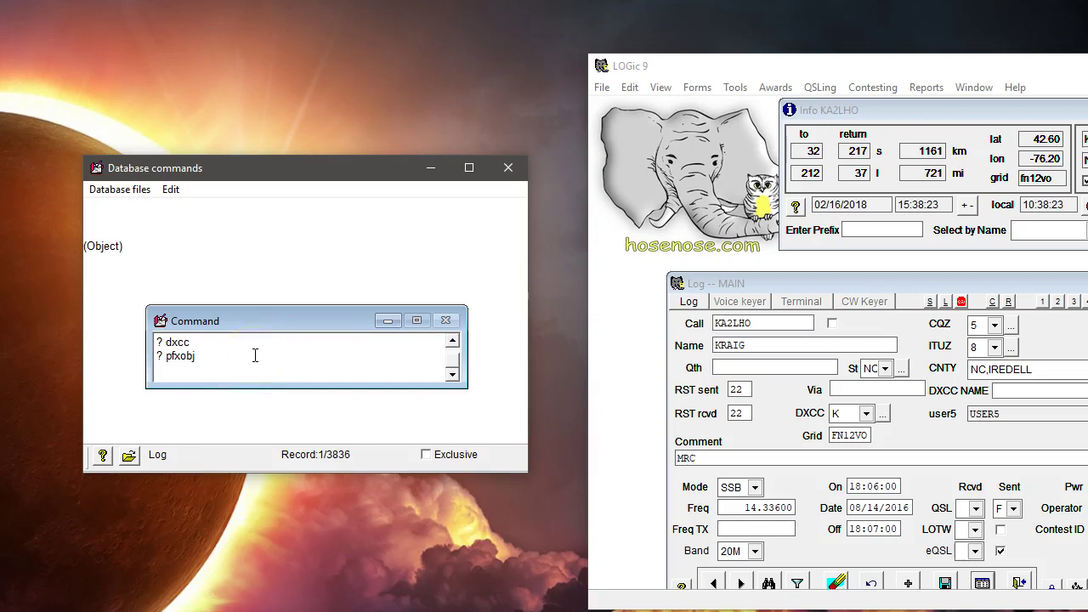
Step: Run 'skip' to reach record 2, then '? dxcc' to confirm it returns K
{"action": "key", "text": "Return"}
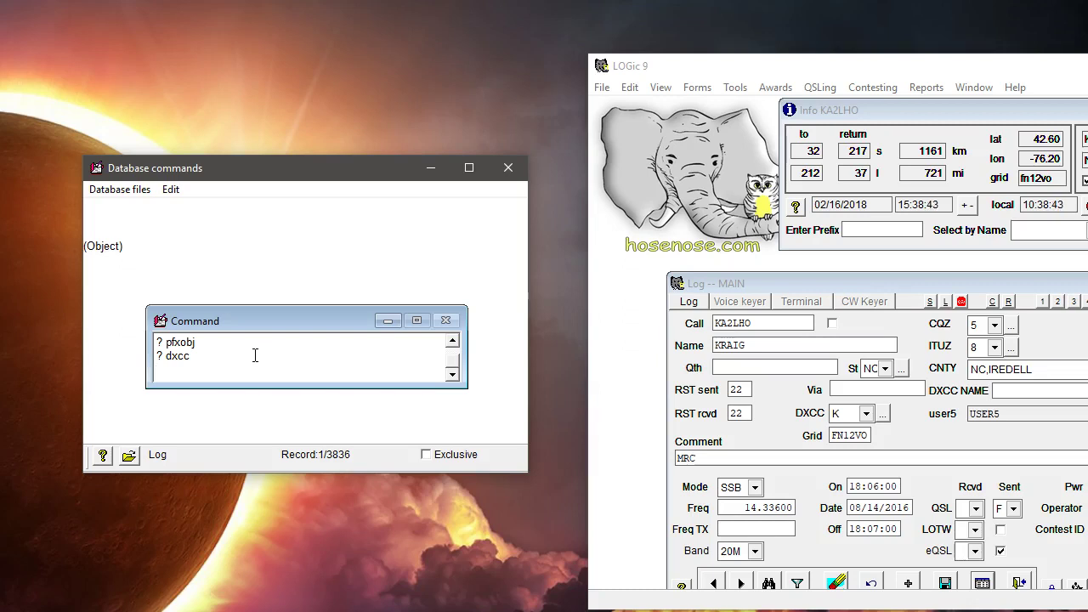
{"action": "type", "text": "skip"}
{"action": "key", "text": "Return"}
{"action": "key", "text": "Up"}
{"action": "key", "text": "Up"}
{"action": "key", "text": "Return"}
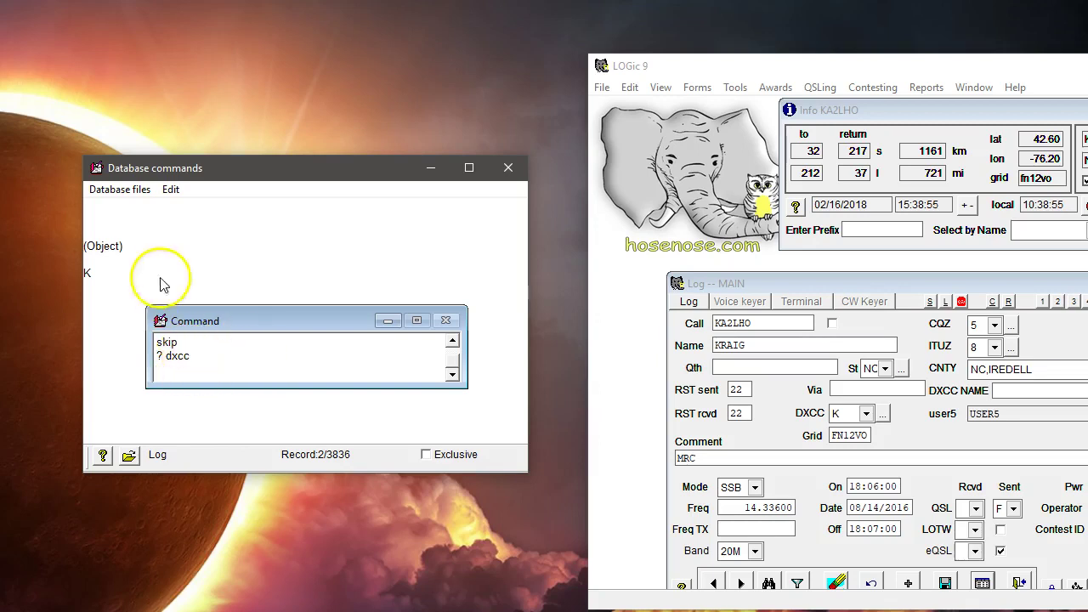
{"action": "left_click", "coordinate": [123, 197]}
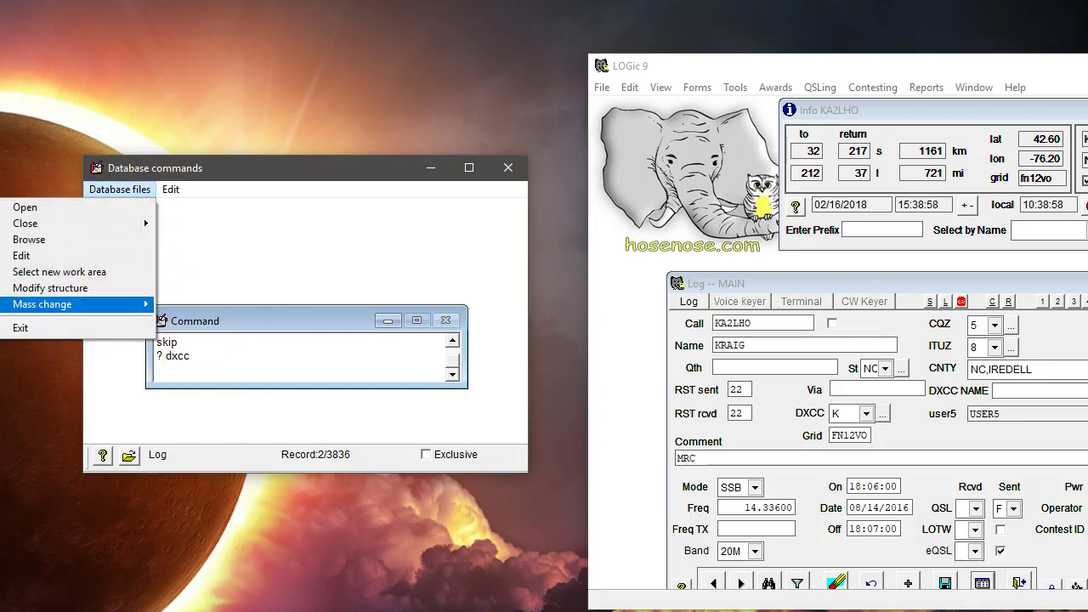
Step: In Mass change, pick DXCC NAME and paste PFXOBJ.GETBYDXCCPFX(DXCC).DXCC as the new value
{"action": "left_click", "coordinate": [43, 303]}
{"action": "left_click", "coordinate": [289, 241]}
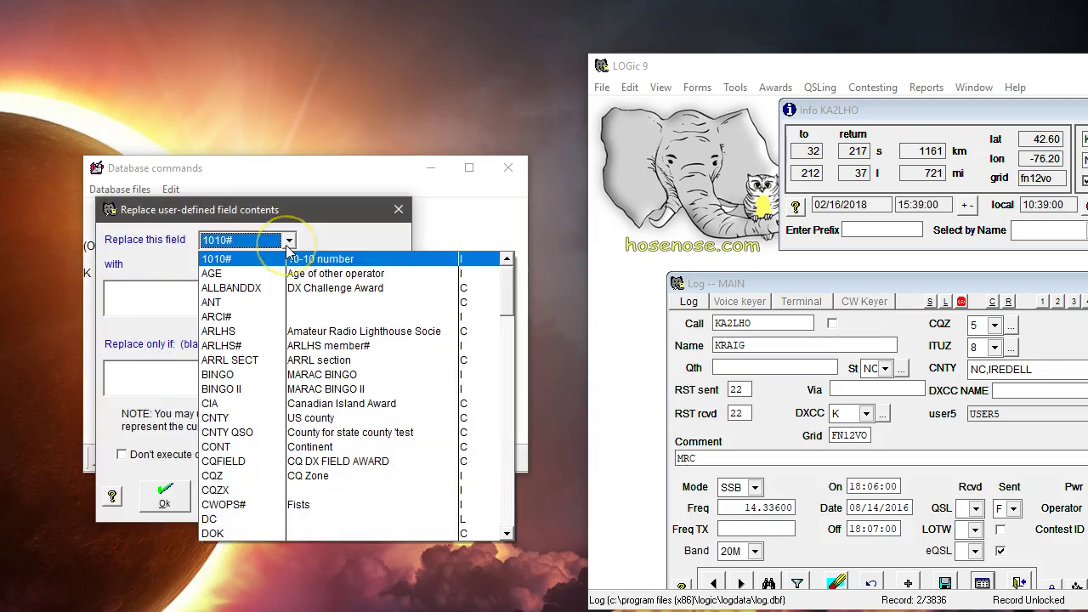
{"action": "key", "text": "d"}
{"action": "key", "text": "x"}
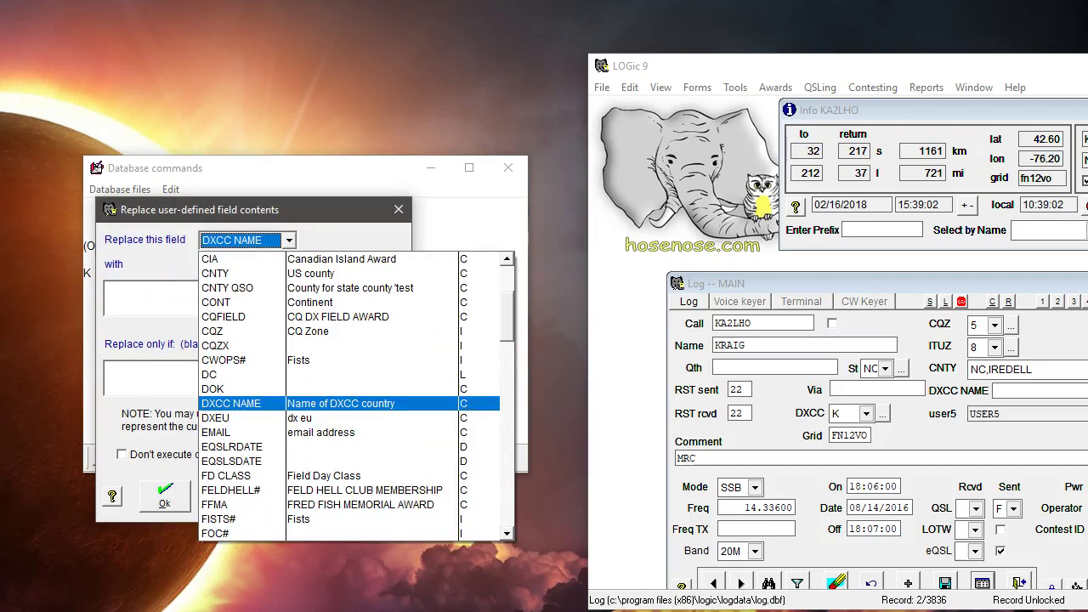
{"action": "left_click", "coordinate": [289, 245]}
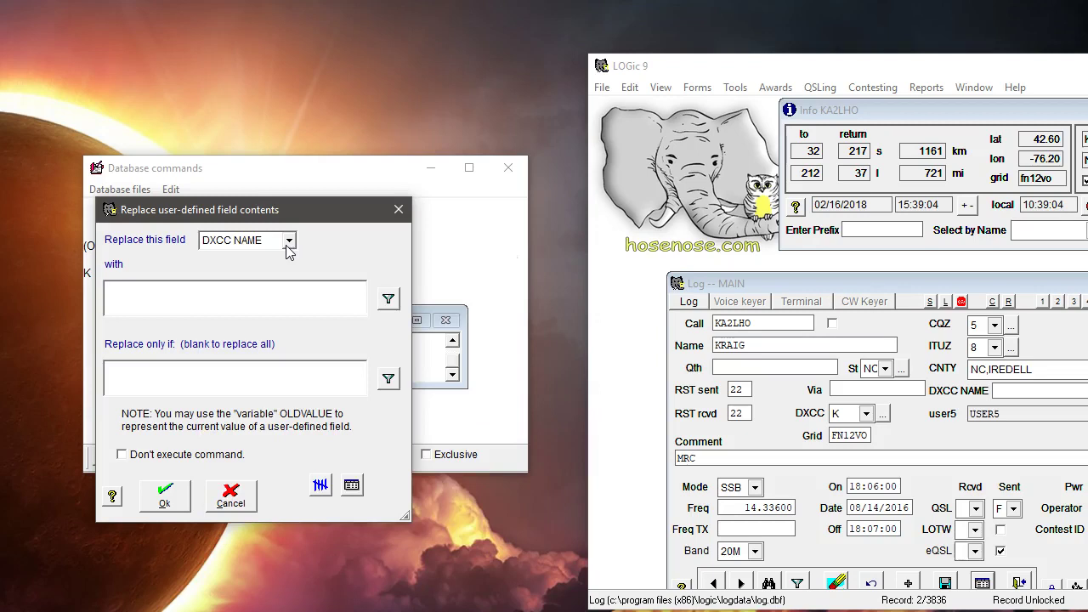
{"action": "key", "text": "Tab"}
{"action": "type", "text": "PFXOBJ.GETBYDXCCPFX(DXCC).DXCC"}
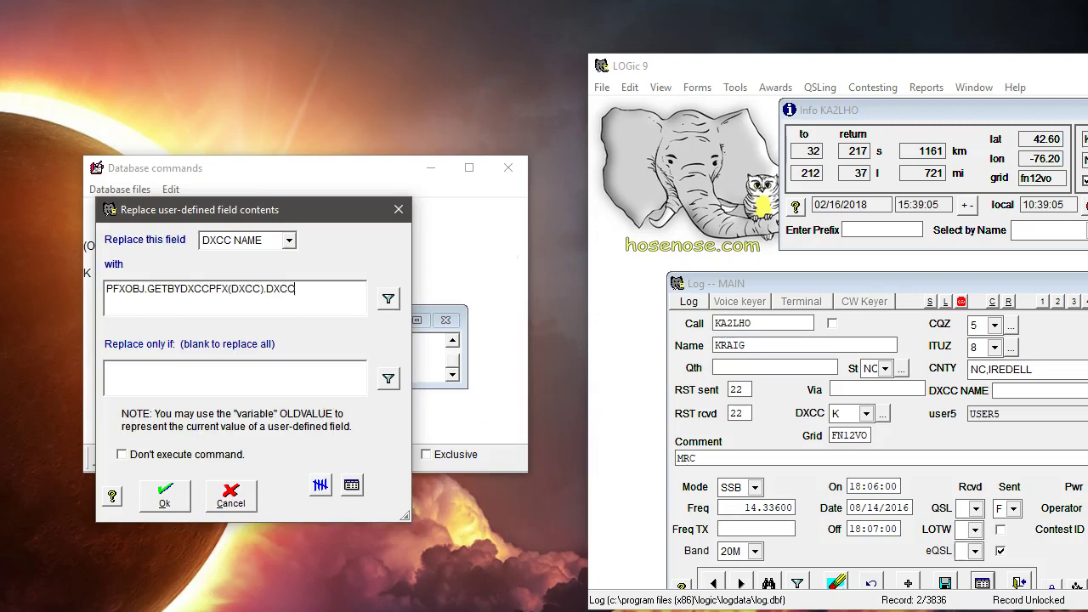
{"action": "left_click", "coordinate": [313, 300]}
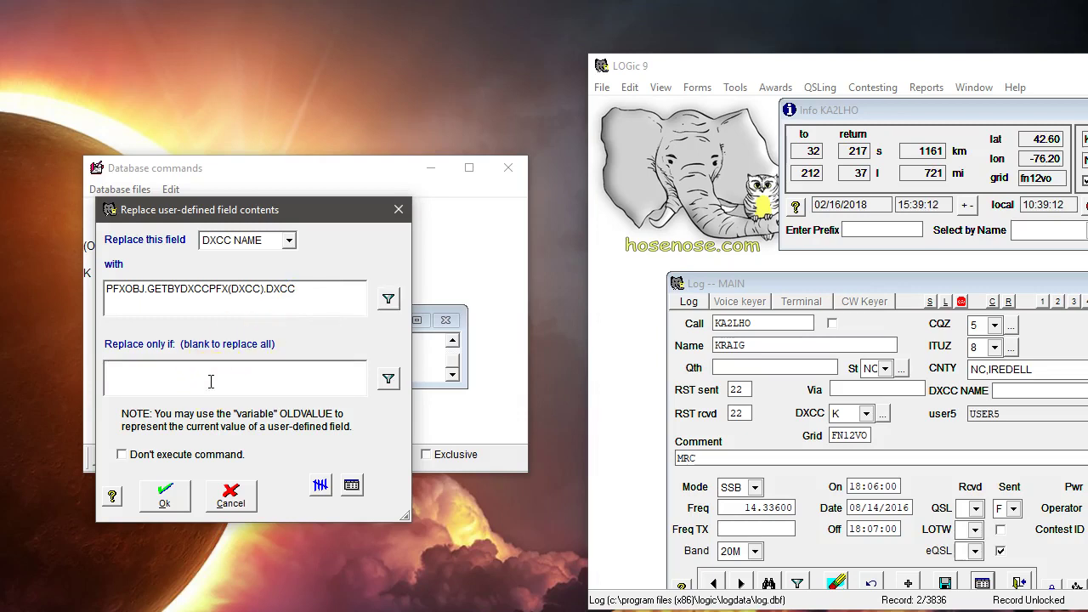
Step: Add the condition NOT EMPTY(DXCC) and confirm the replacement settings
{"action": "left_click", "coordinate": [388, 378]}
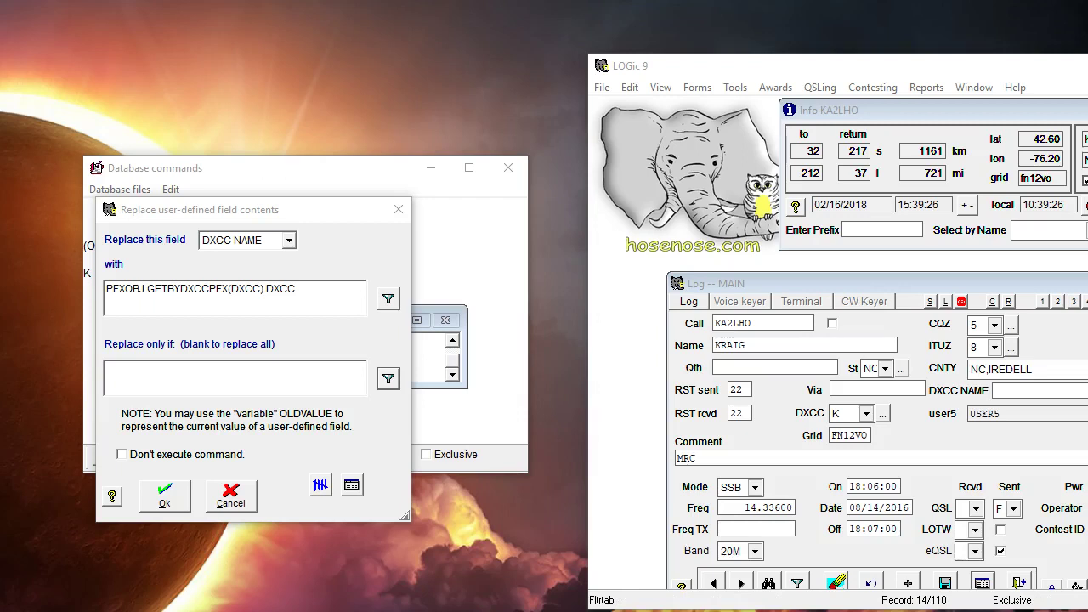
{"action": "type", "text": "NOT EMPTY(DXCC)"}
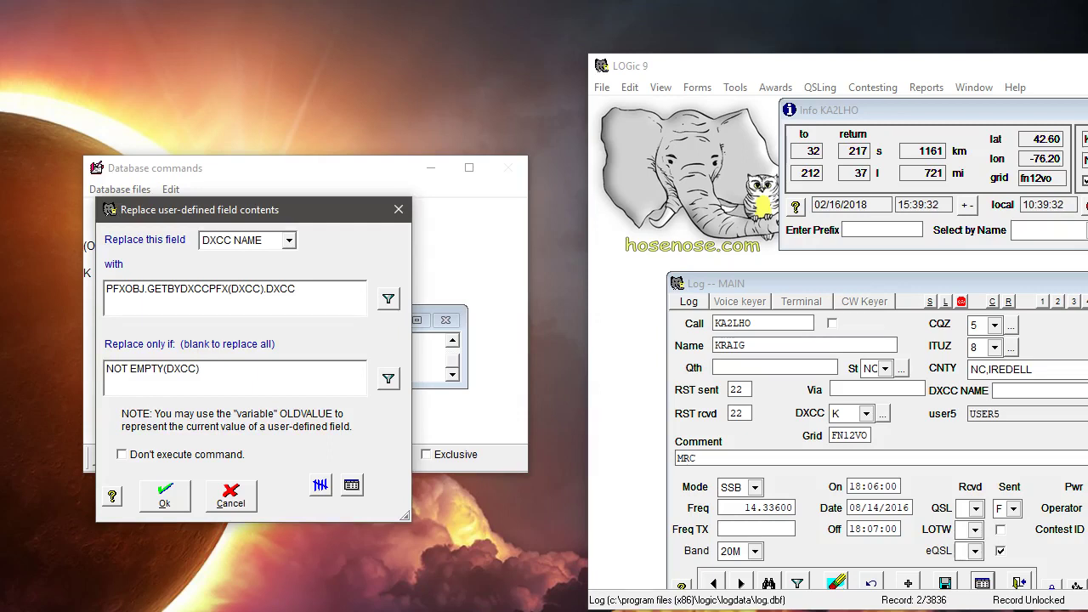
{"action": "left_click", "coordinate": [166, 501]}
Step: Execute the DXCC NAME replace and enlarge the command window to review the generated command
{"action": "left_click", "coordinate": [165, 502]}
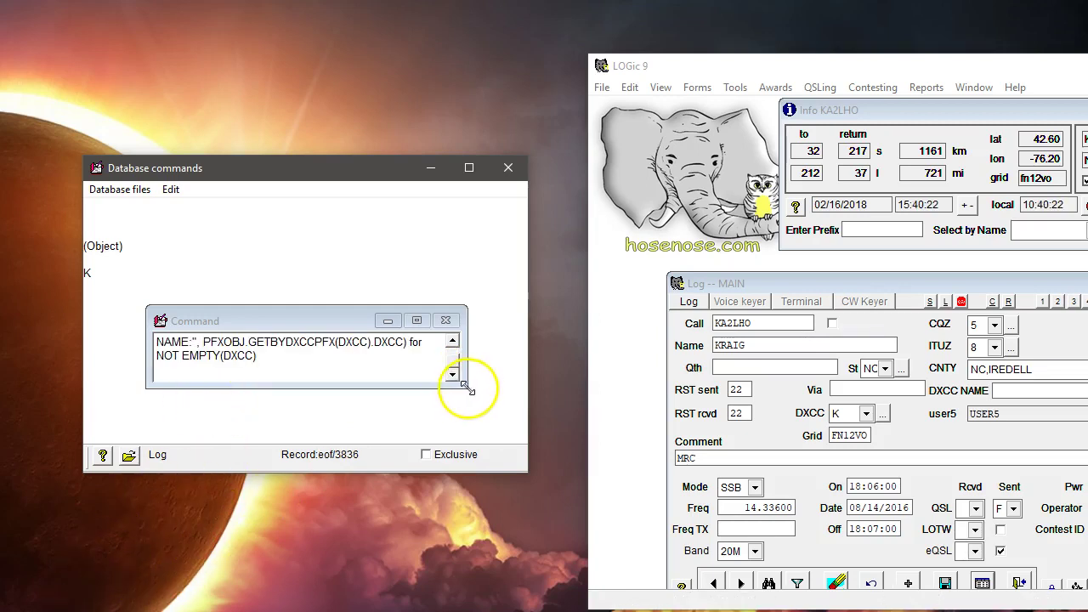
{"action": "left_click_drag", "start_coordinate": [467, 388], "coordinate": [507, 428]}
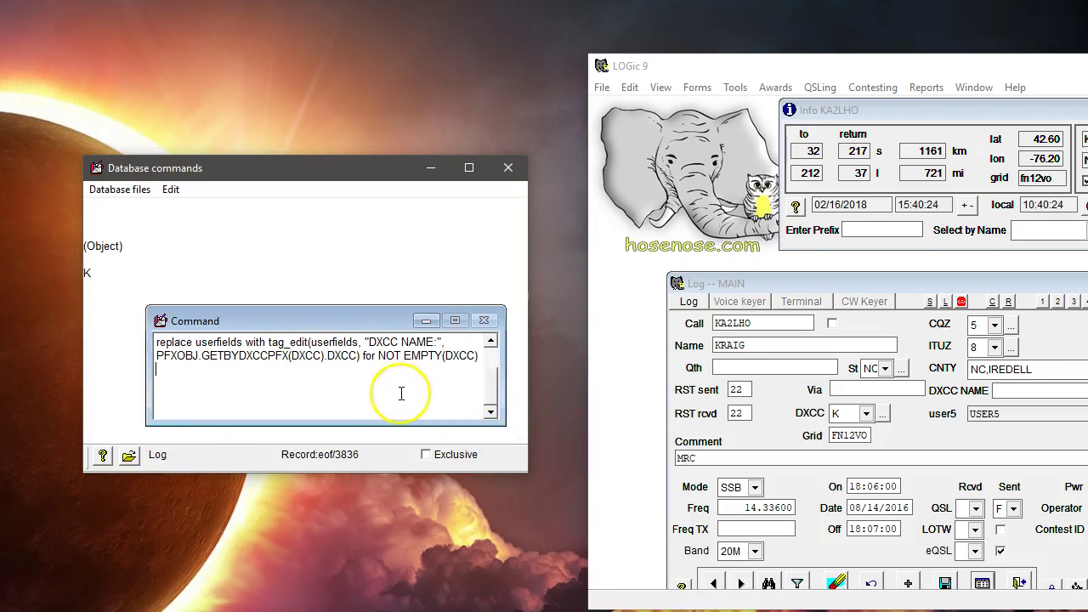
{"action": "scroll", "coordinate": [395, 391], "scroll_direction": "up", "scroll_amount": 1}
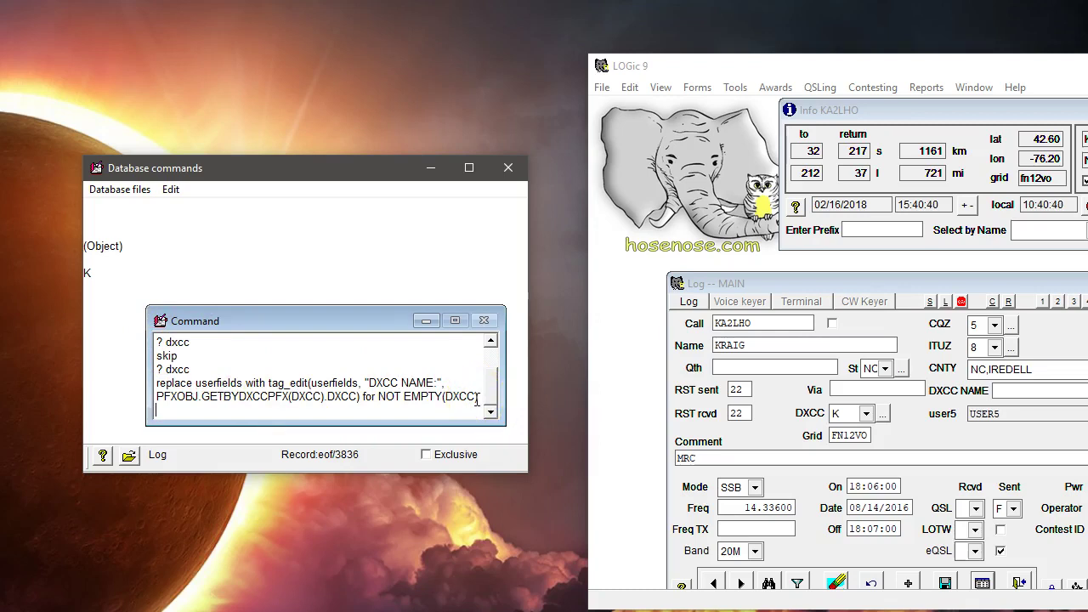
Step: Bring the log form into view and step back through records showing DXCC NAME as UNITED STATES
{"action": "left_click_drag", "start_coordinate": [710, 68], "coordinate": [244, 46]}
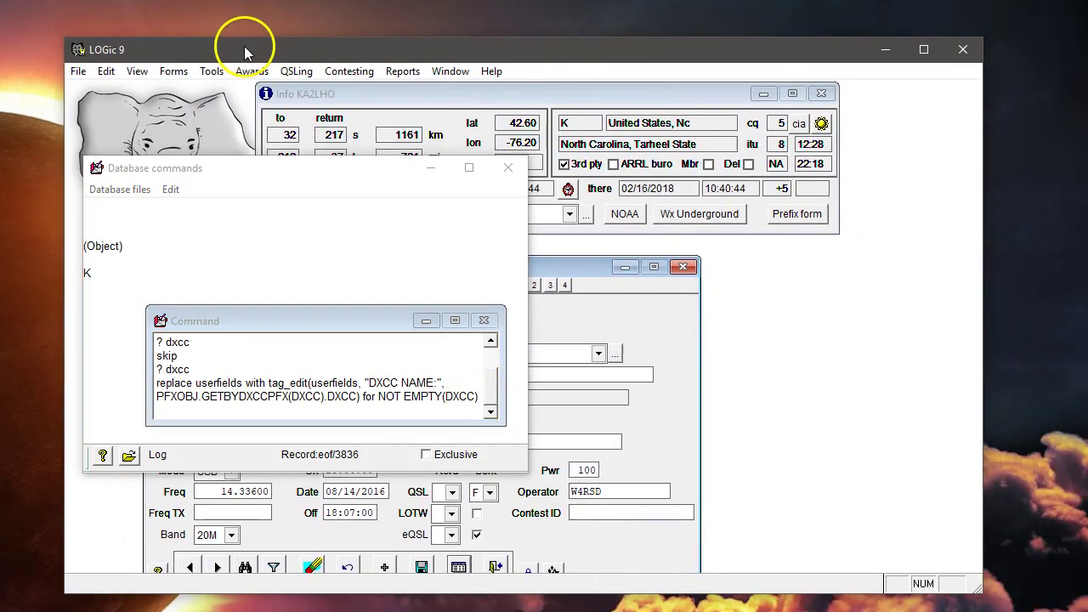
{"action": "left_click", "coordinate": [429, 169]}
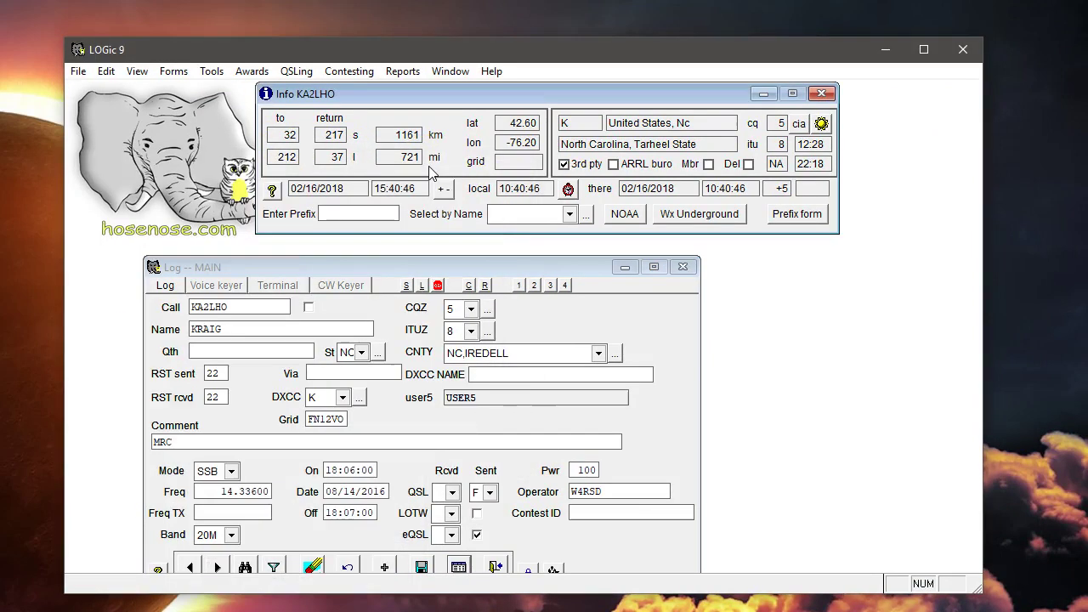
{"action": "left_click", "coordinate": [190, 567]}
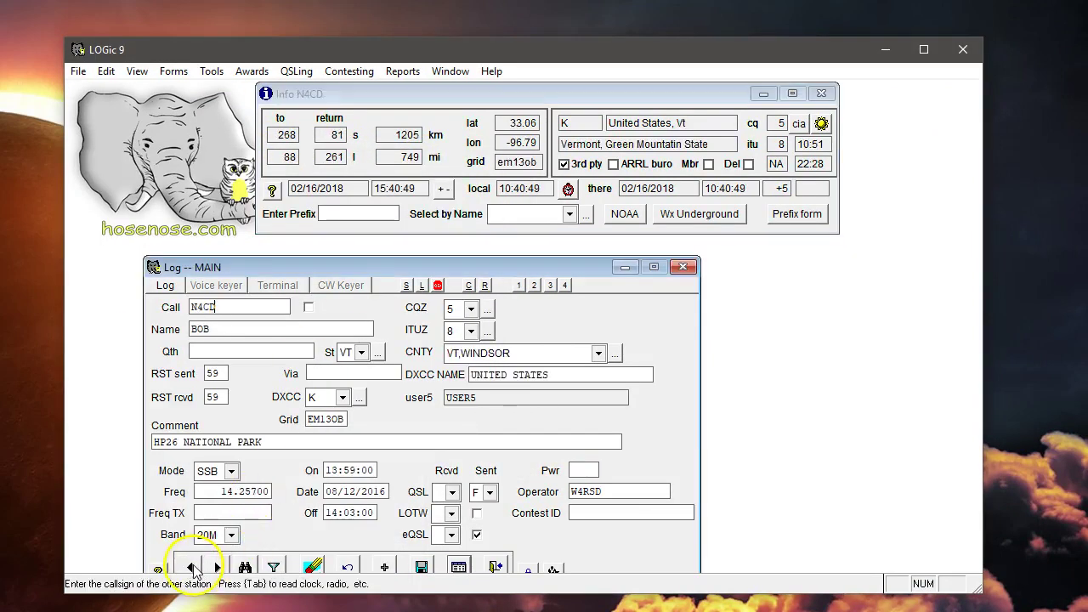
{"action": "left_click", "coordinate": [217, 567]}
{"action": "left_click", "coordinate": [190, 568]}
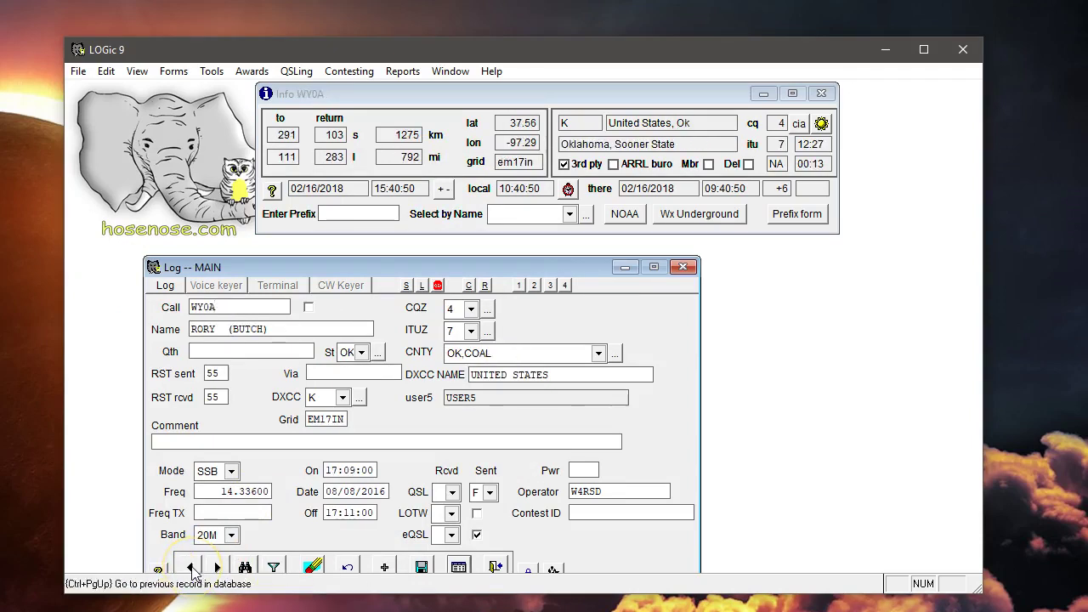
{"action": "left_click", "coordinate": [190, 568]}
{"action": "left_click", "coordinate": [191, 568]}
{"action": "left_click", "coordinate": [190, 568]}
{"action": "left_click", "coordinate": [191, 568]}
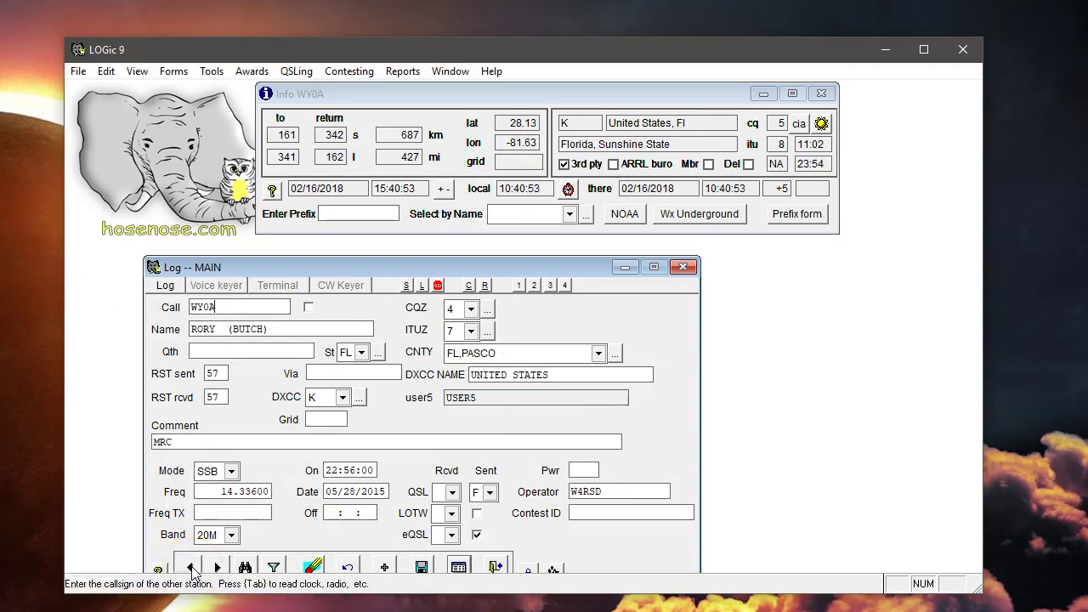
{"action": "left_click", "coordinate": [191, 567]}
{"action": "left_click", "coordinate": [190, 568]}
{"action": "left_click", "coordinate": [190, 567]}
{"action": "left_click", "coordinate": [190, 567]}
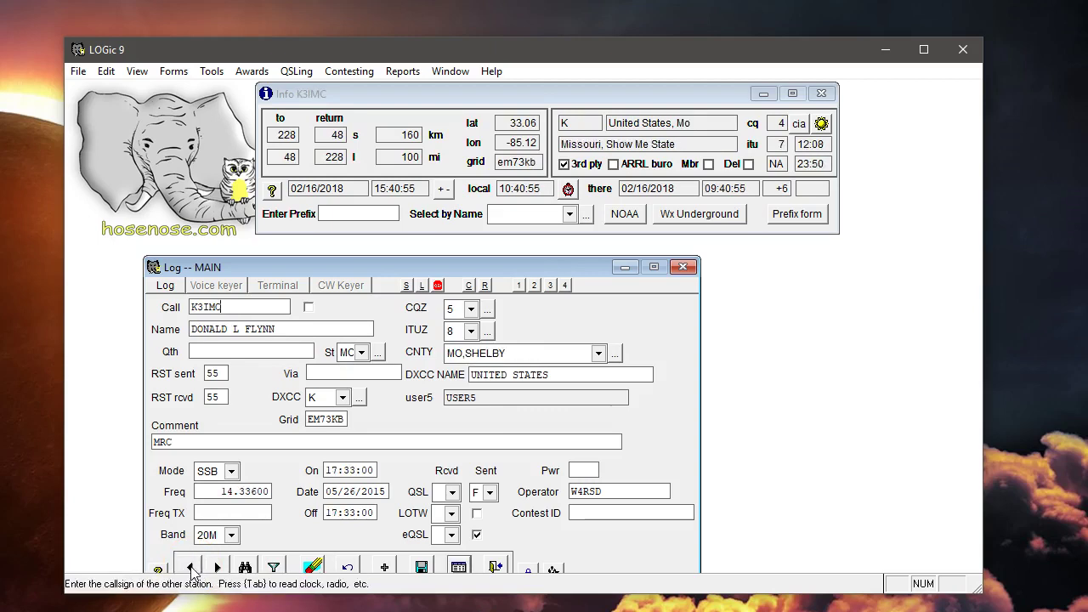
{"action": "left_click", "coordinate": [190, 568]}
{"action": "left_click", "coordinate": [190, 568]}
{"action": "left_click", "coordinate": [190, 567]}
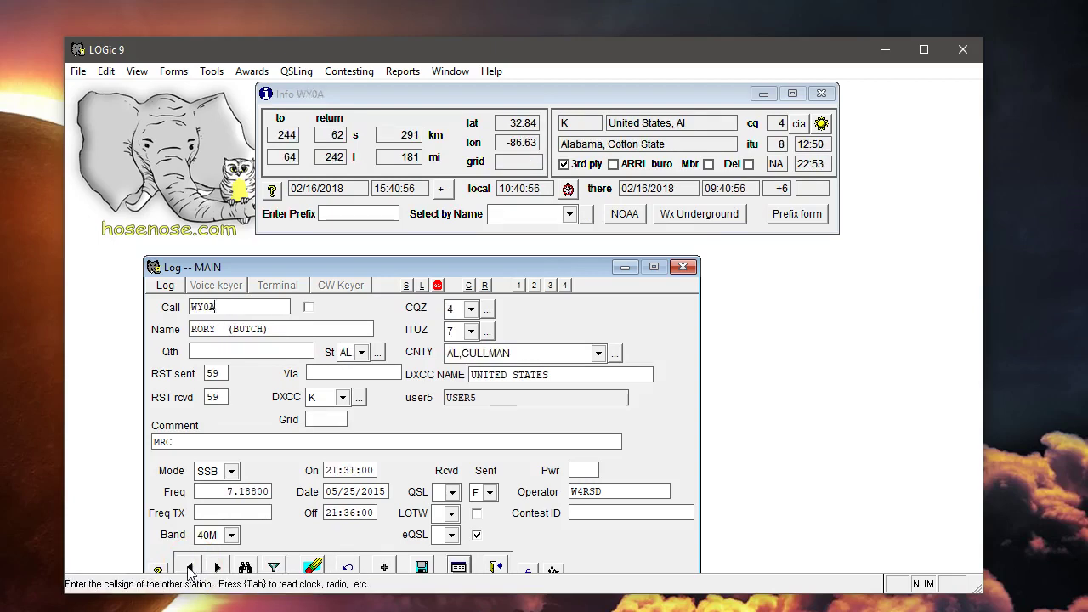
{"action": "left_click", "coordinate": [273, 566]}
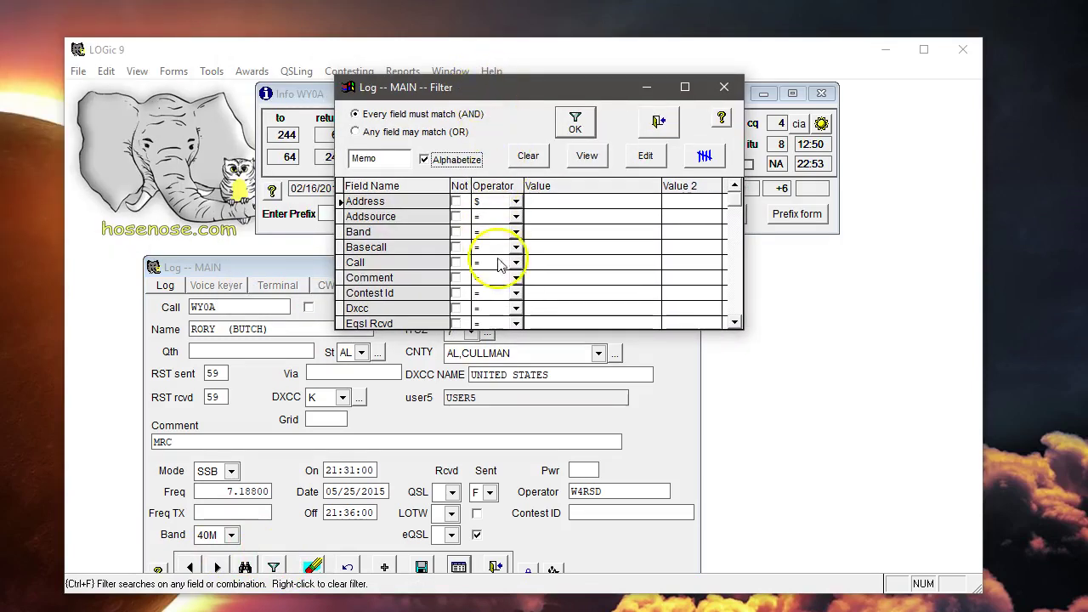
Step: Set a not-equal condition on Contest Id and run the filter
{"action": "left_click", "coordinate": [510, 293]}
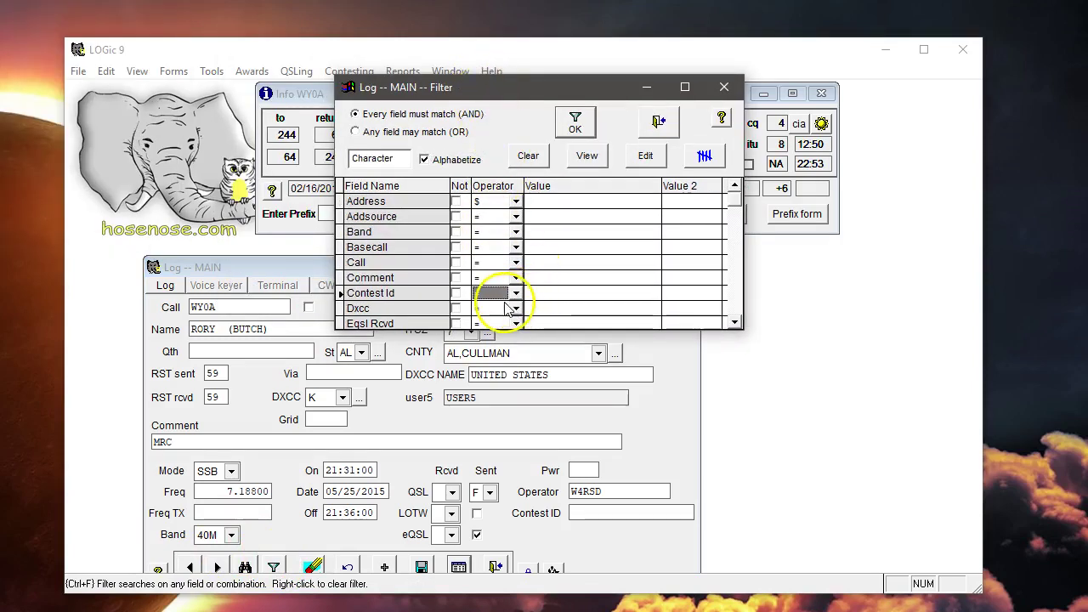
{"action": "left_click", "coordinate": [516, 293]}
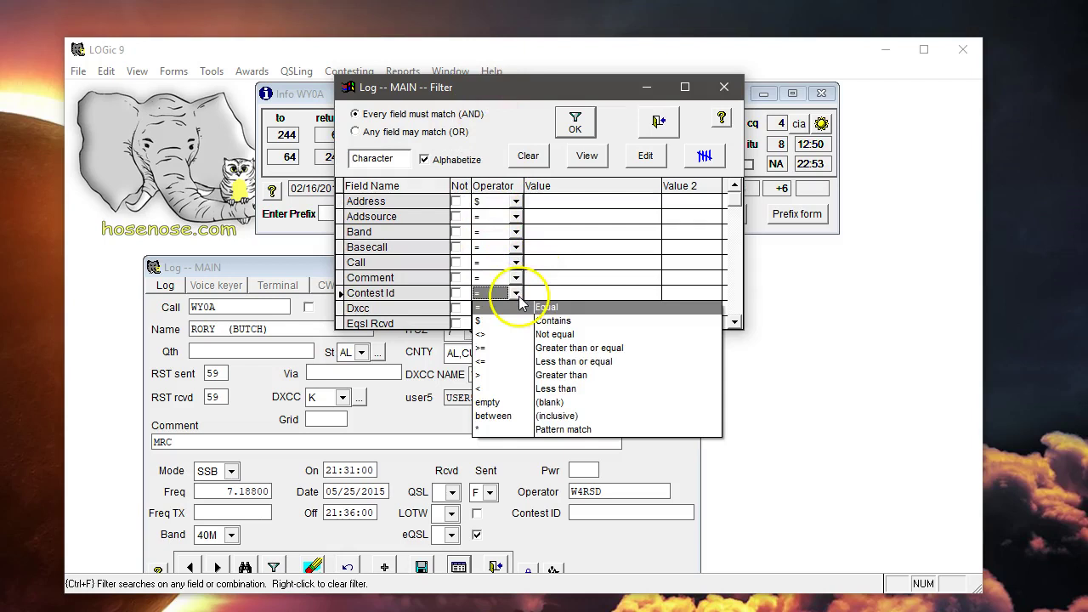
{"action": "left_click", "coordinate": [535, 334]}
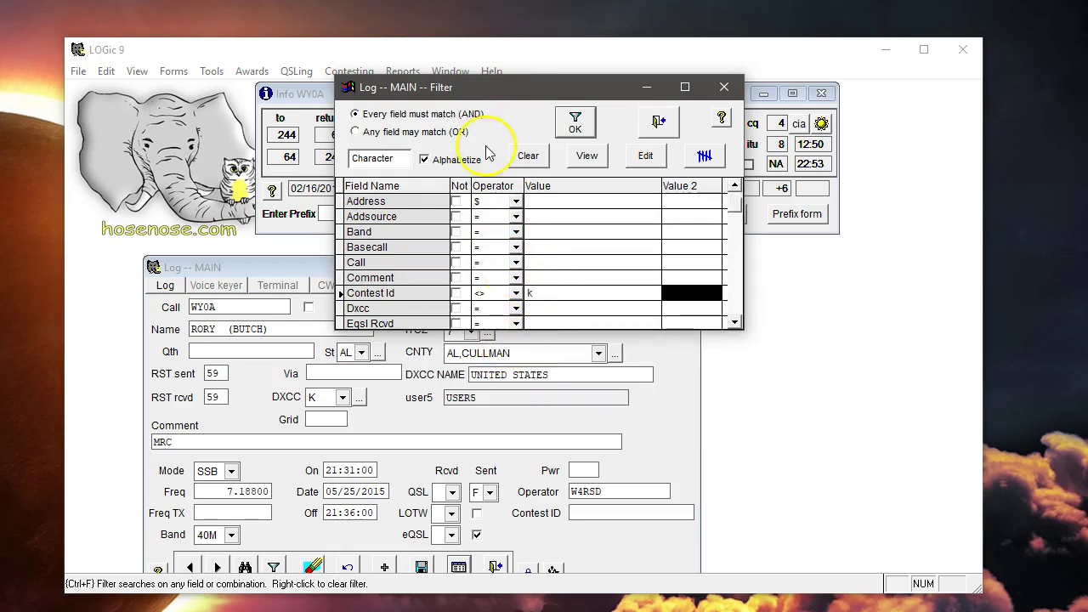
{"action": "left_click", "coordinate": [575, 122]}
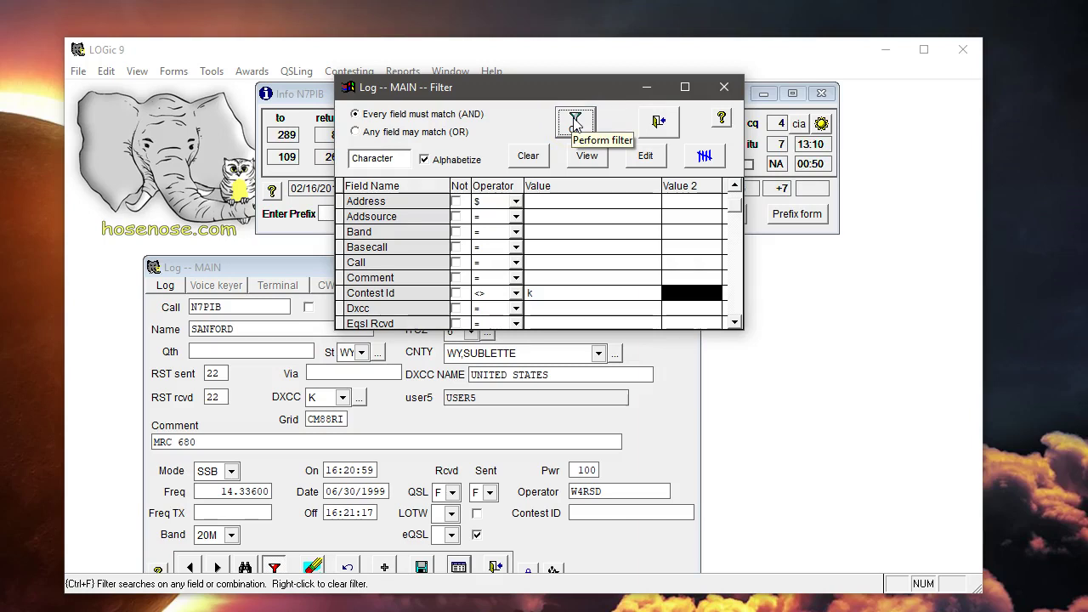
Step: Clear the filter and filter on Dxcc <> k, finding 110 records with a CANADA contact
{"action": "left_click", "coordinate": [500, 298]}
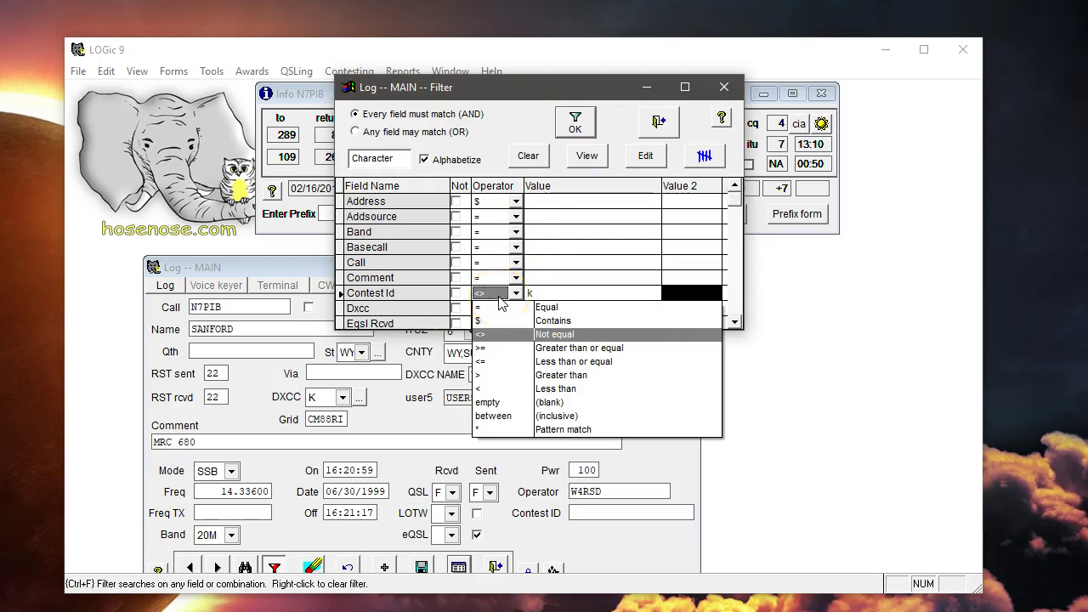
{"action": "left_click", "coordinate": [574, 293]}
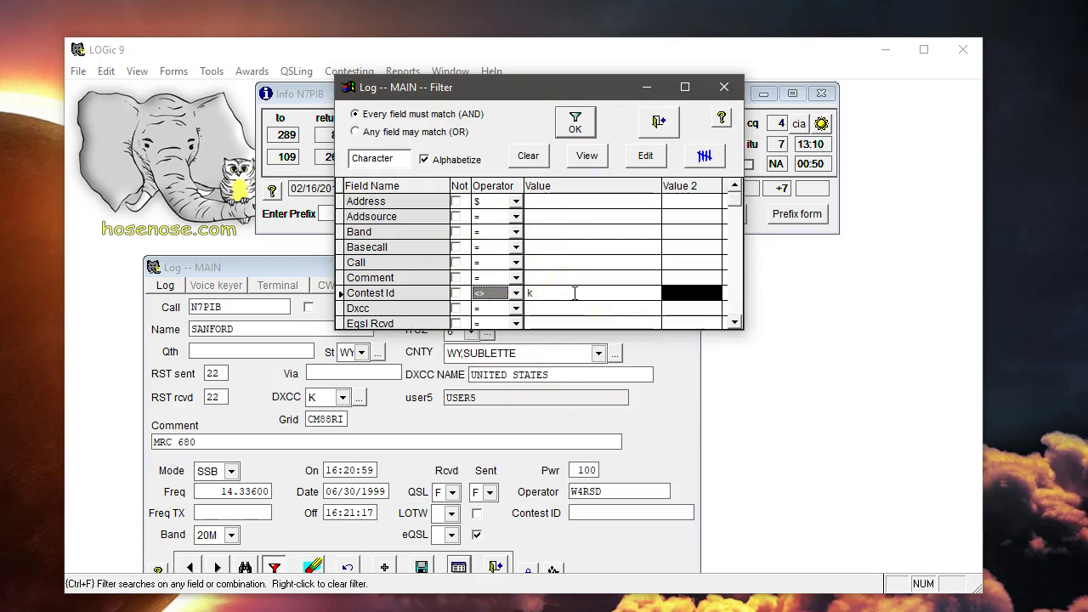
{"action": "left_click", "coordinate": [540, 283]}
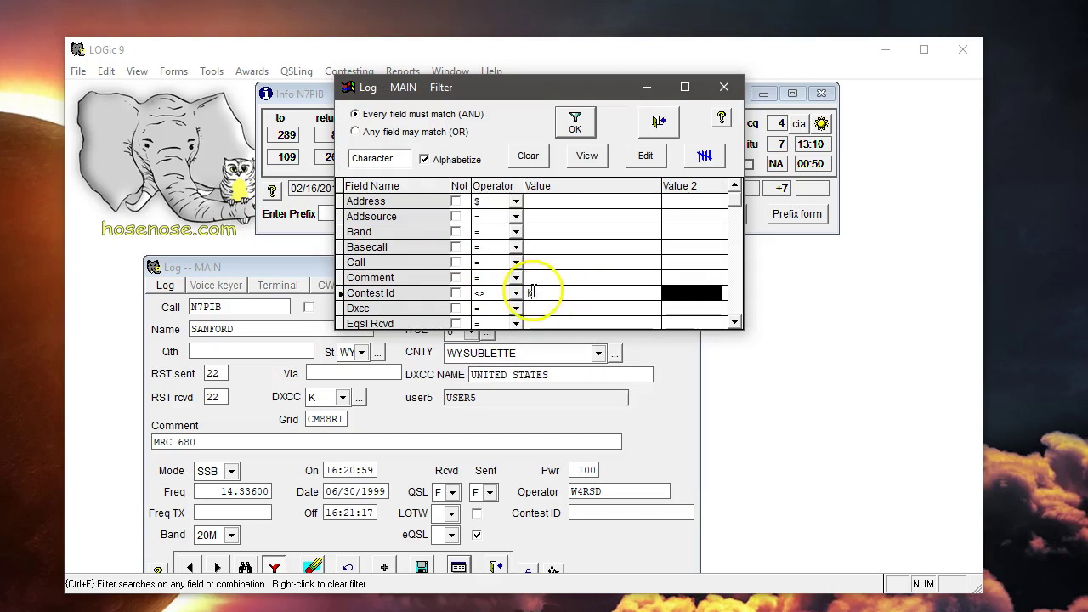
{"action": "left_click", "coordinate": [528, 155]}
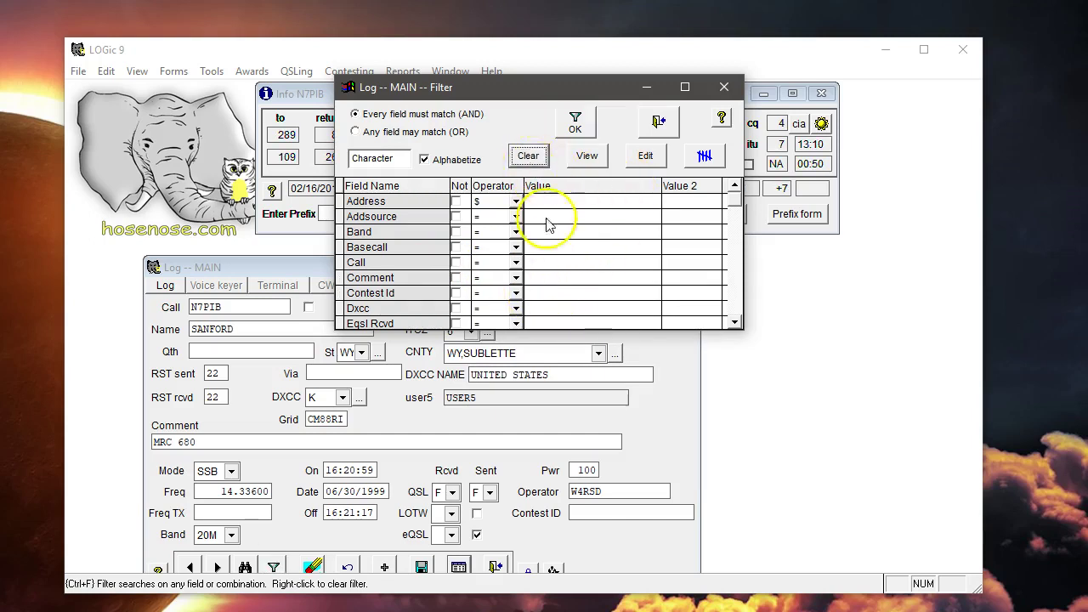
{"action": "left_click", "coordinate": [516, 308]}
{"action": "left_click", "coordinate": [478, 347]}
{"action": "left_click", "coordinate": [558, 309]}
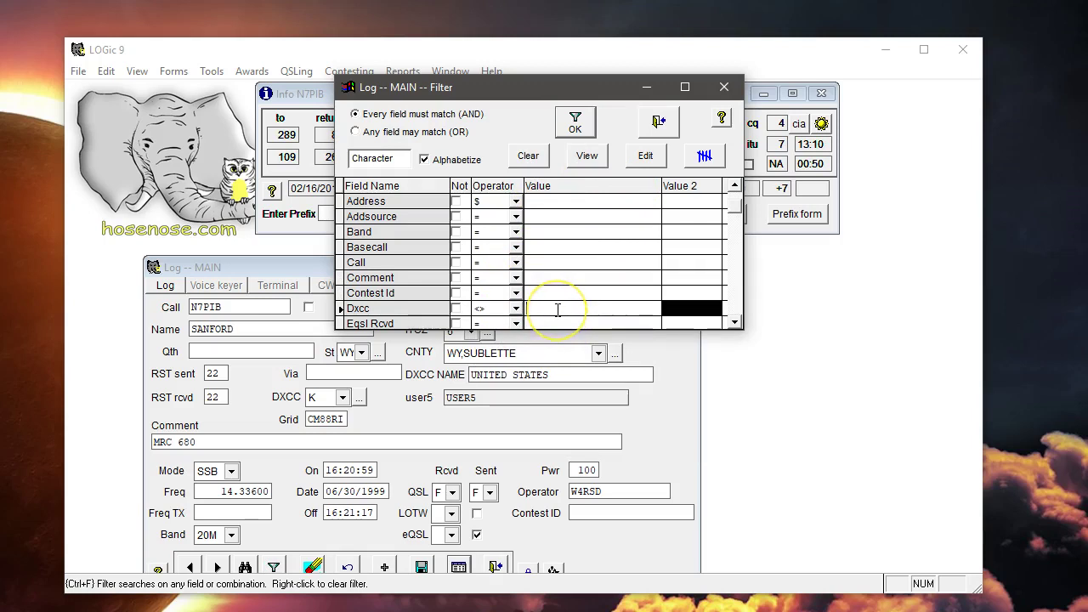
{"action": "type", "text": "k"}
{"action": "left_click", "coordinate": [574, 124]}
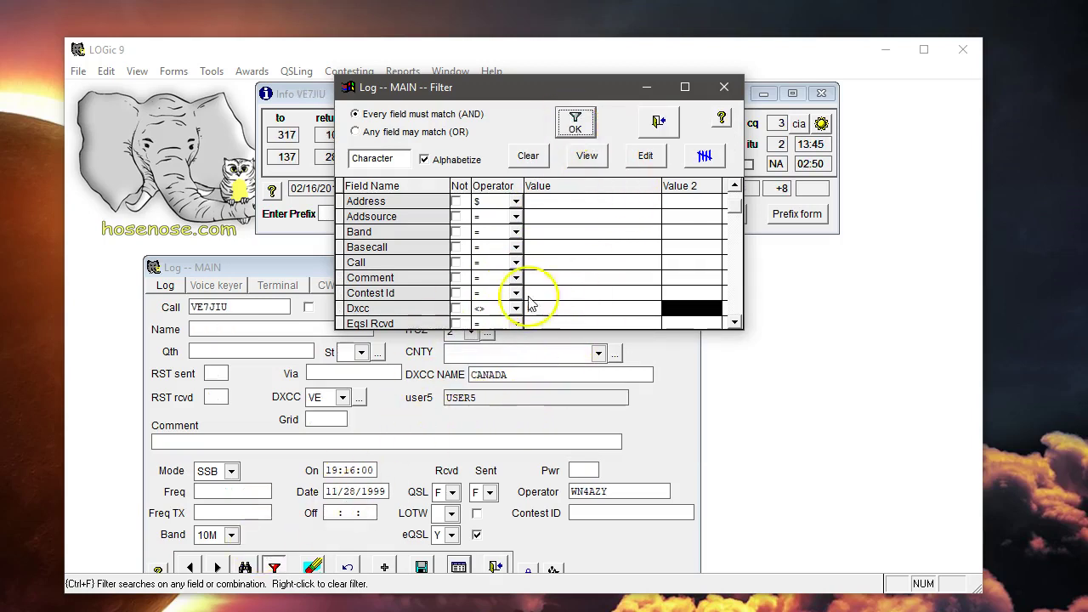
Step: Apply the Dxcc filter and step through records to the Luxembourg and ISRAEL (4X) contacts
{"action": "left_click", "coordinate": [568, 313]}
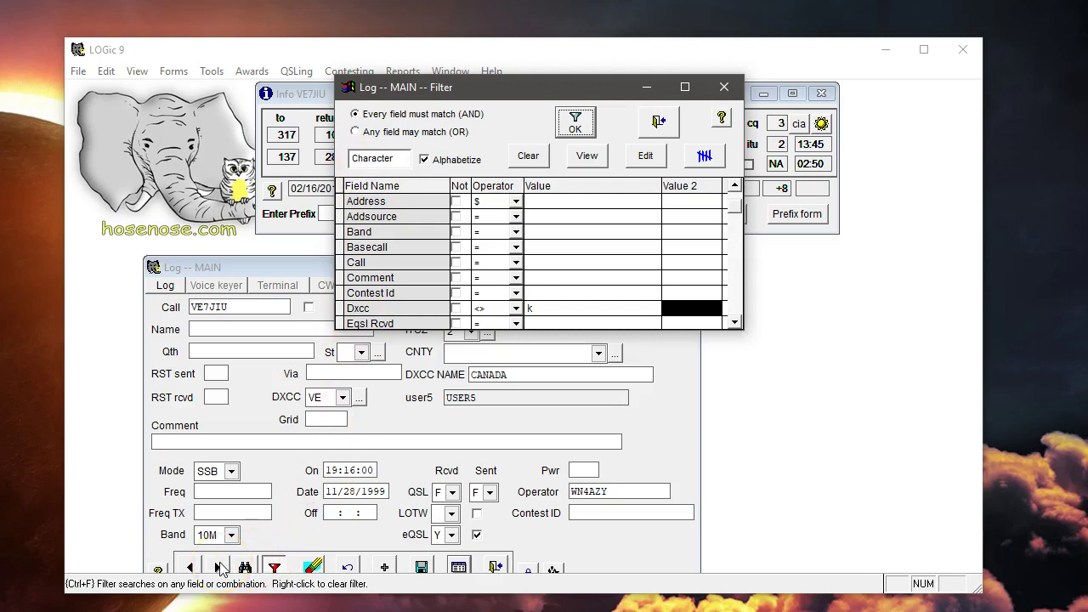
{"action": "left_click", "coordinate": [219, 569]}
{"action": "left_click", "coordinate": [219, 569]}
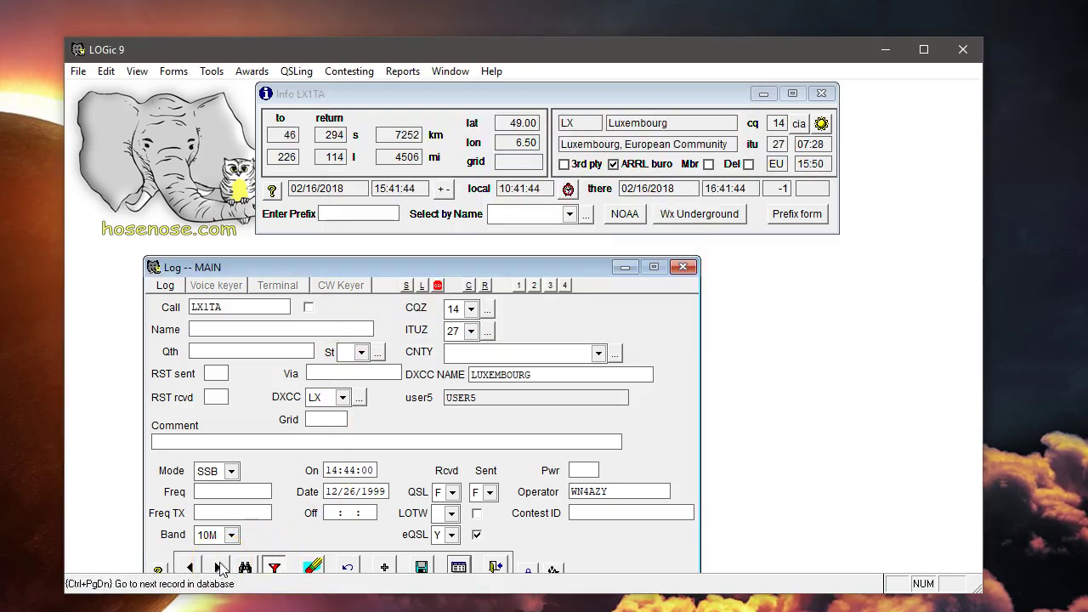
{"action": "left_click", "coordinate": [219, 568]}
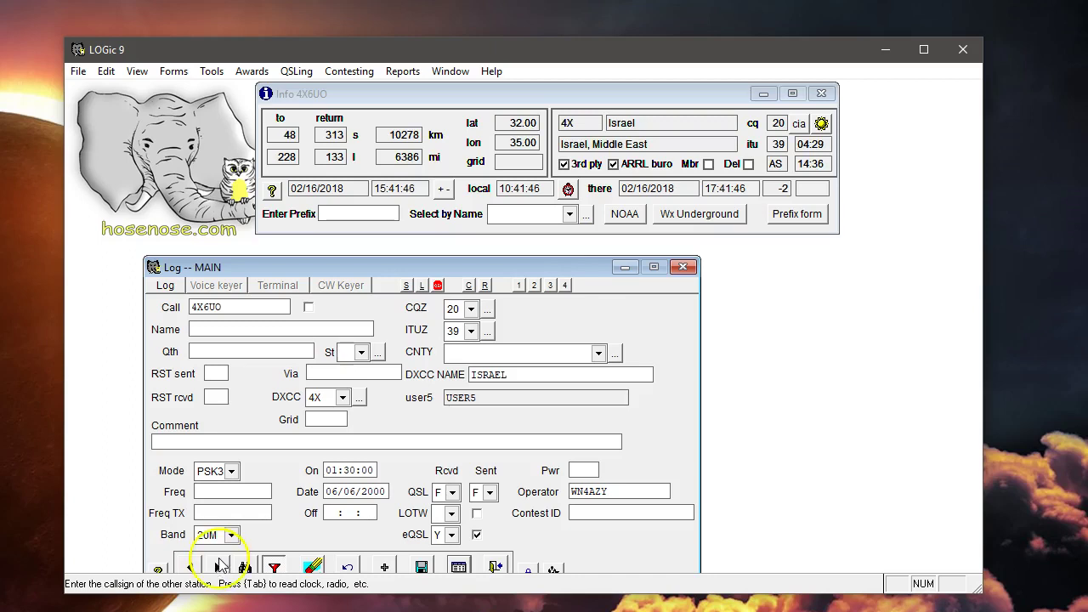